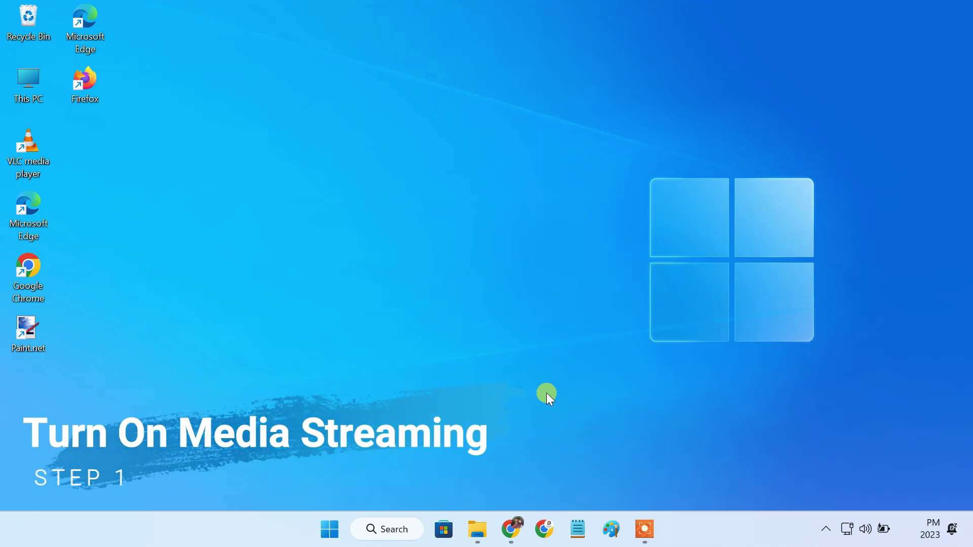
Launch Settings from Start and search for 'media streaming'.
left_click(338, 527)
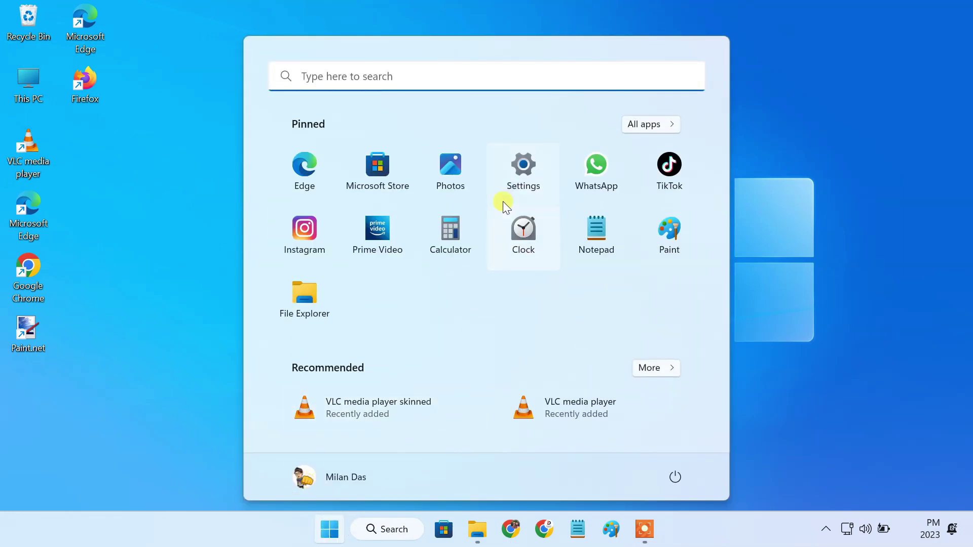
left_click(508, 189)
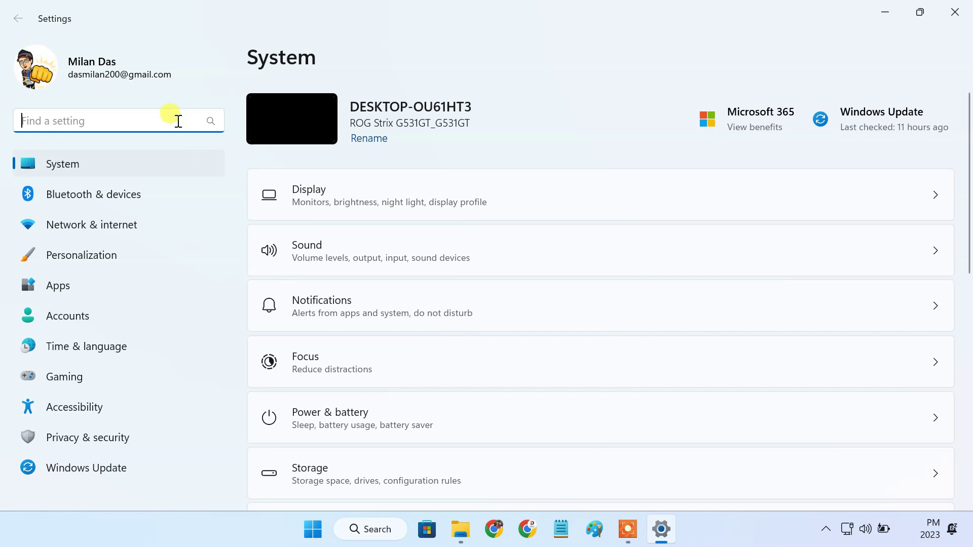
type("media stre")
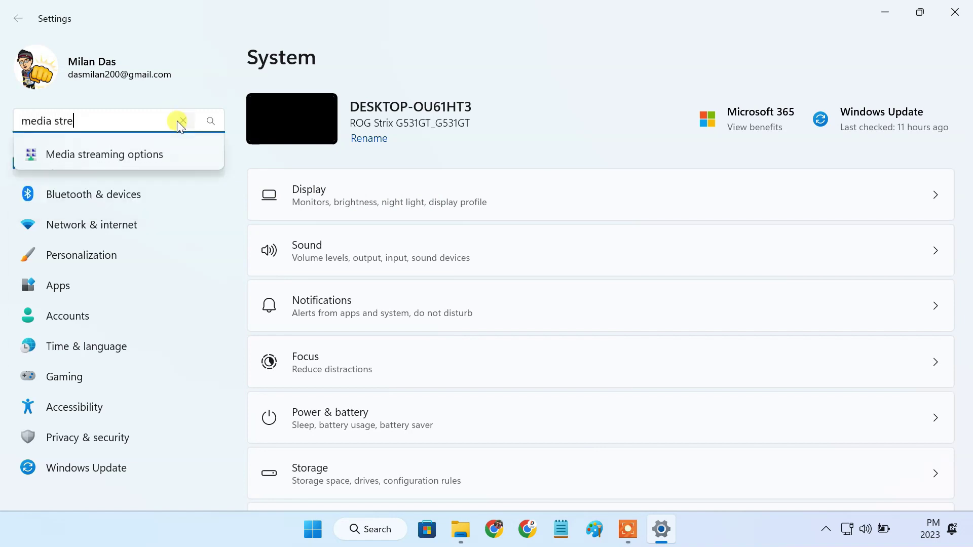
type("aming")
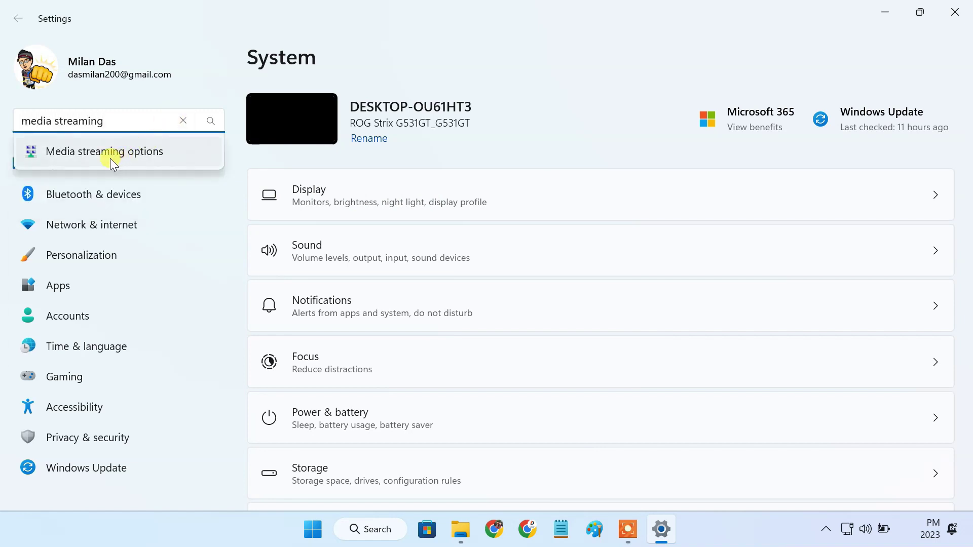
Open Media streaming options, minimize Settings, and turn on media streaming.
left_click(104, 157)
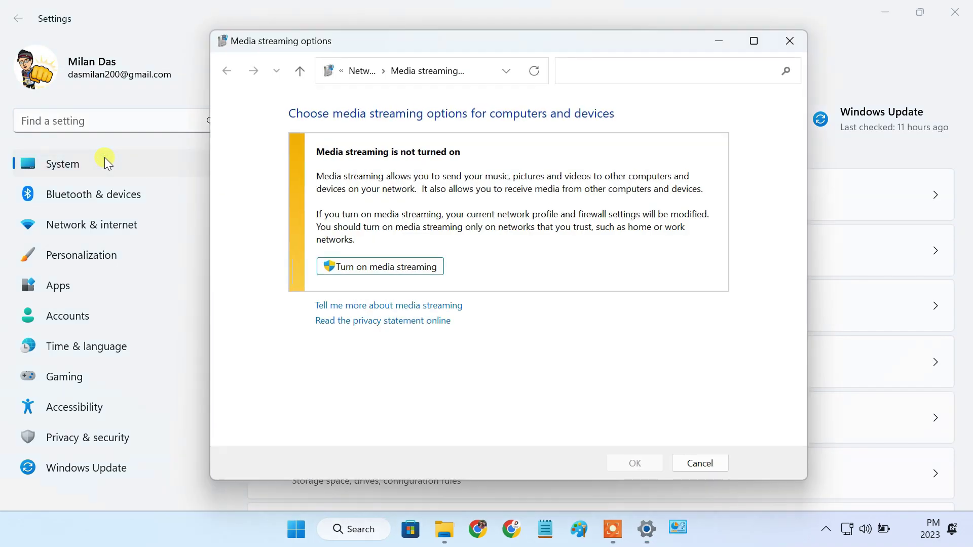
left_click(880, 13)
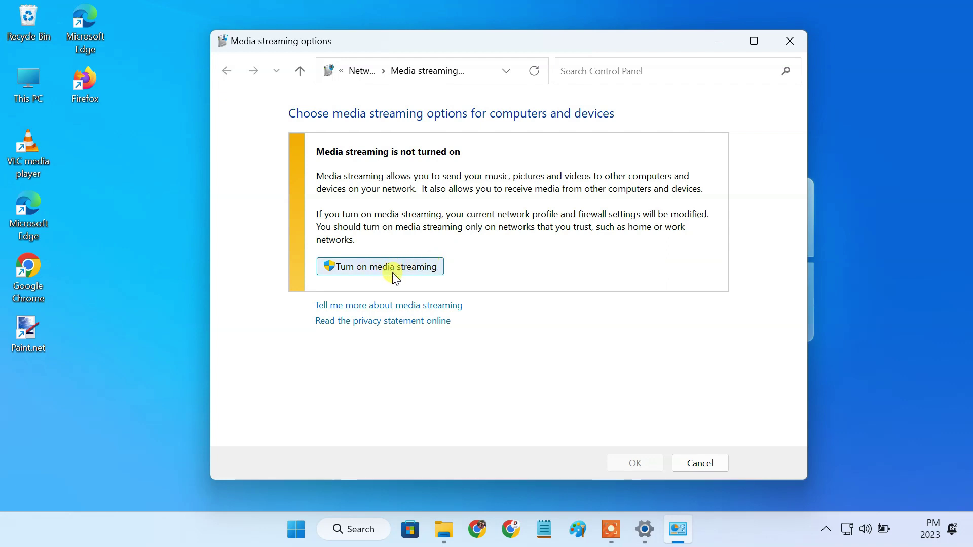
left_click(393, 273)
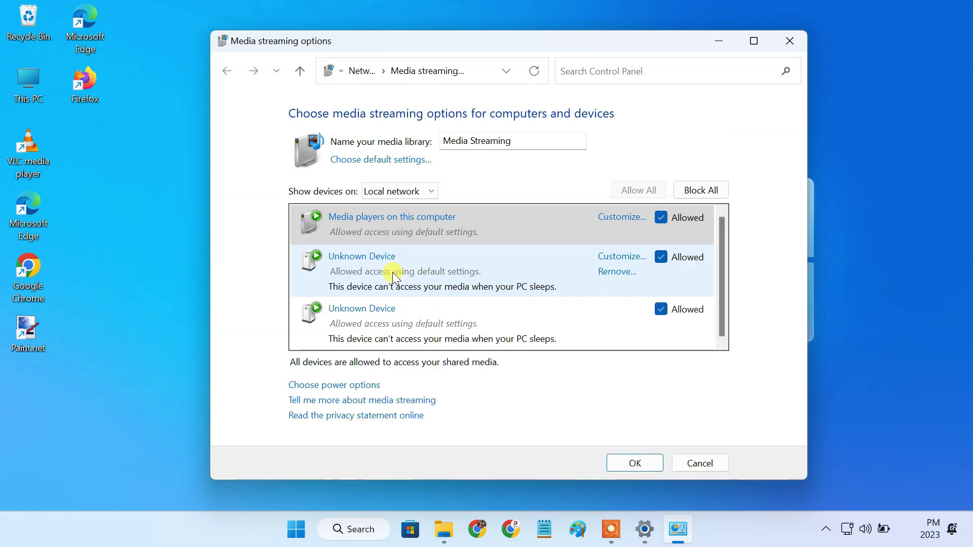
Rename the media library to 'Windows 11 Media server', keeping the second Unknown Device allowed.
left_click(518, 142)
left_click_drag(518, 142, 435, 135)
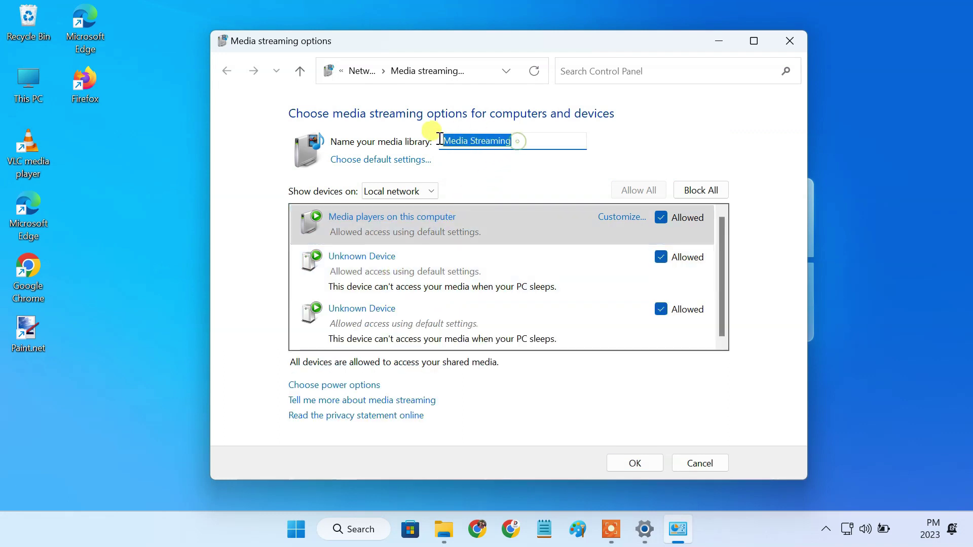
key("BackSpace")
type("Windows 11 Media server")
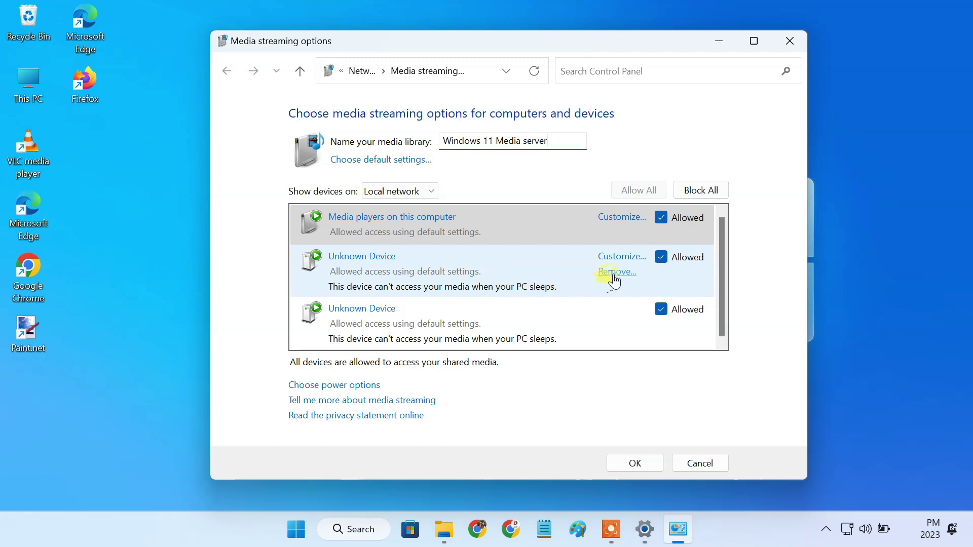
left_click(663, 257)
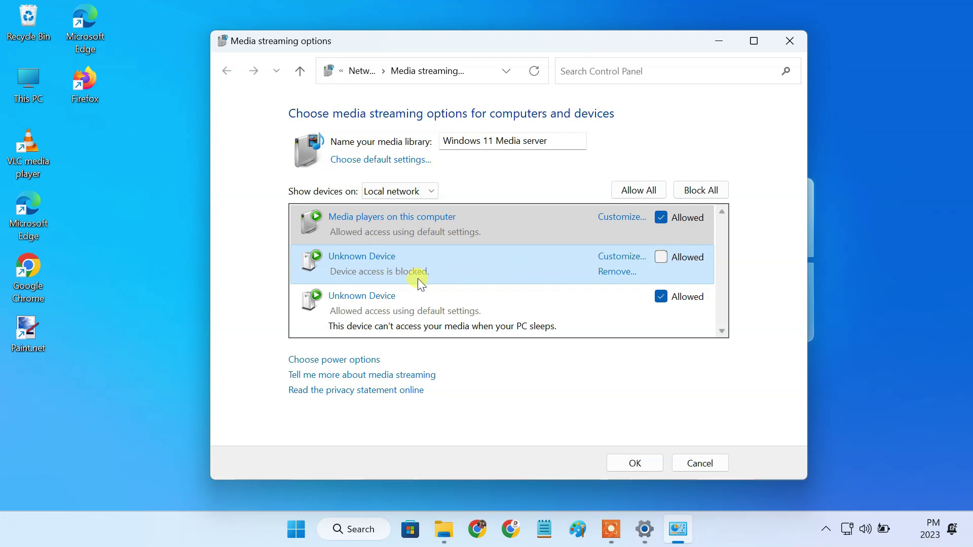
left_click(663, 256)
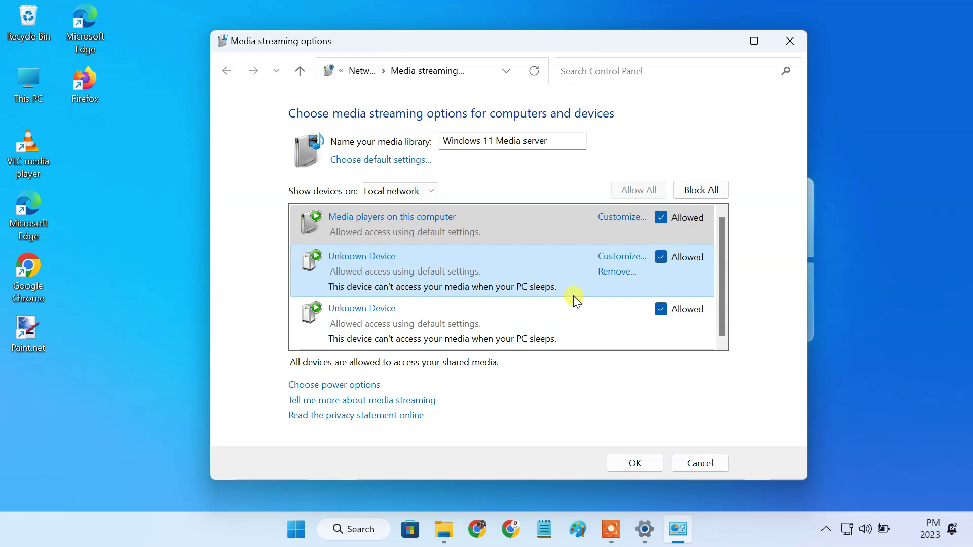
Set High Performance sleep to Never on battery and plugged in, then confirm media streaming options.
left_click(363, 387)
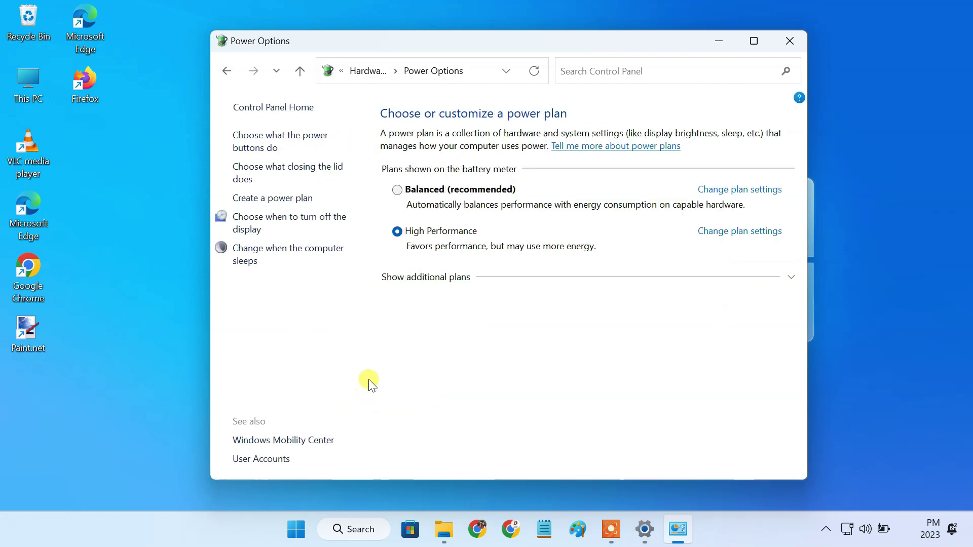
left_click(723, 233)
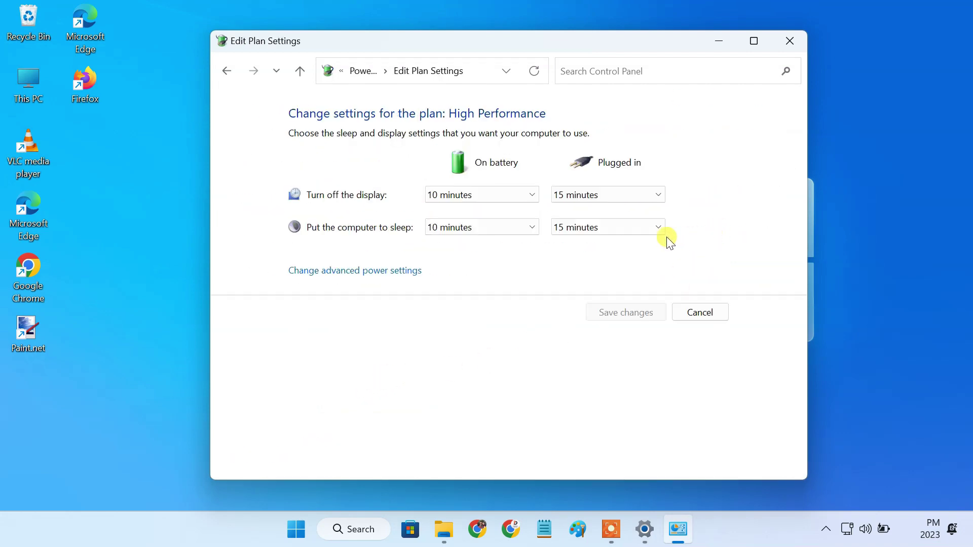
left_click(532, 228)
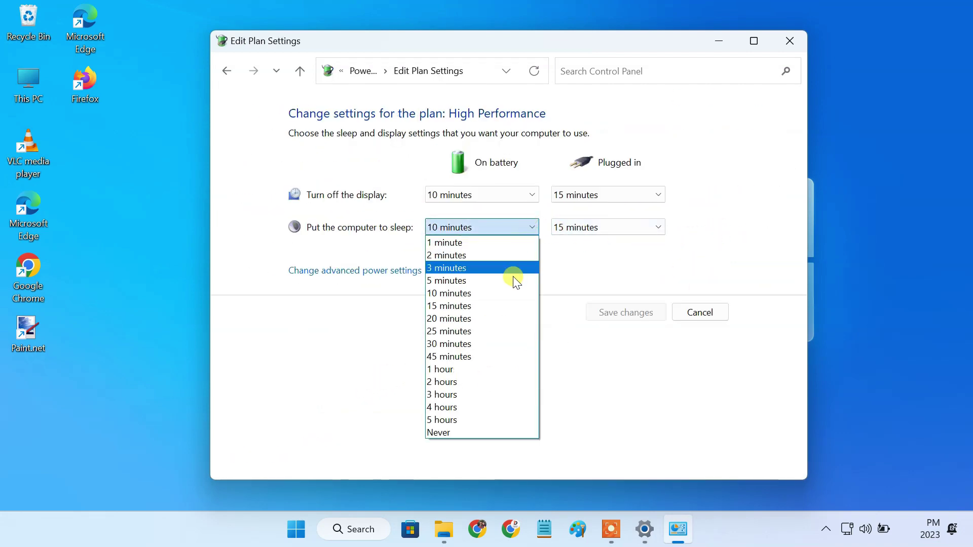
left_click(476, 431)
left_click(576, 229)
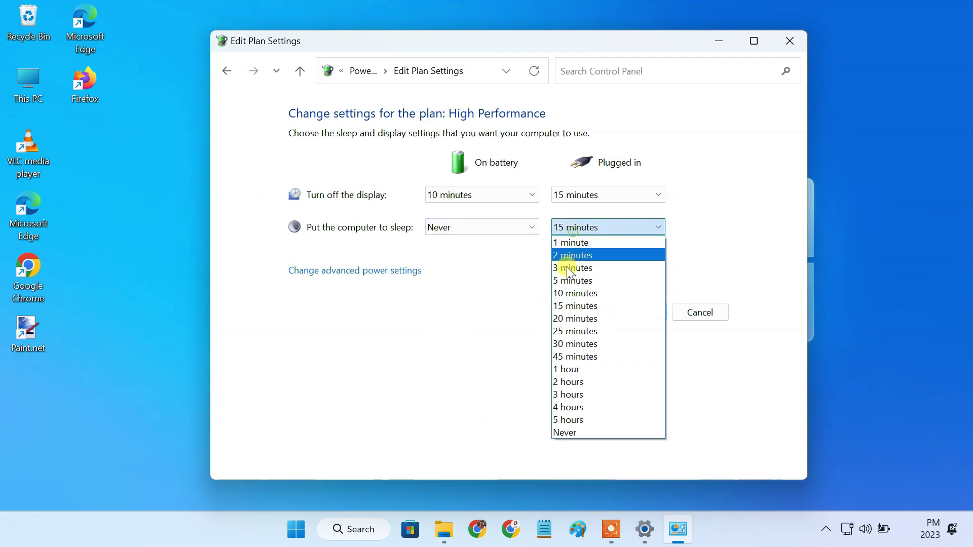
left_click(570, 433)
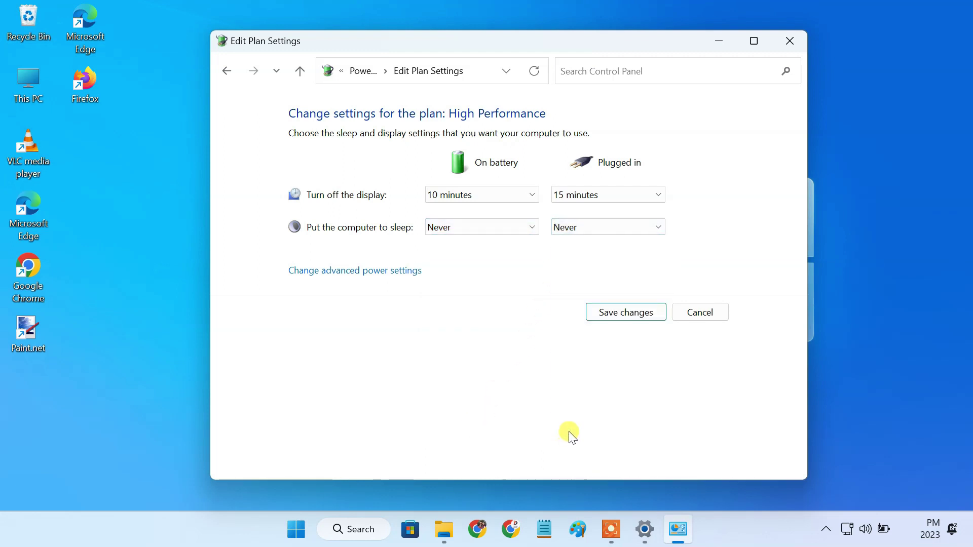
left_click(613, 315)
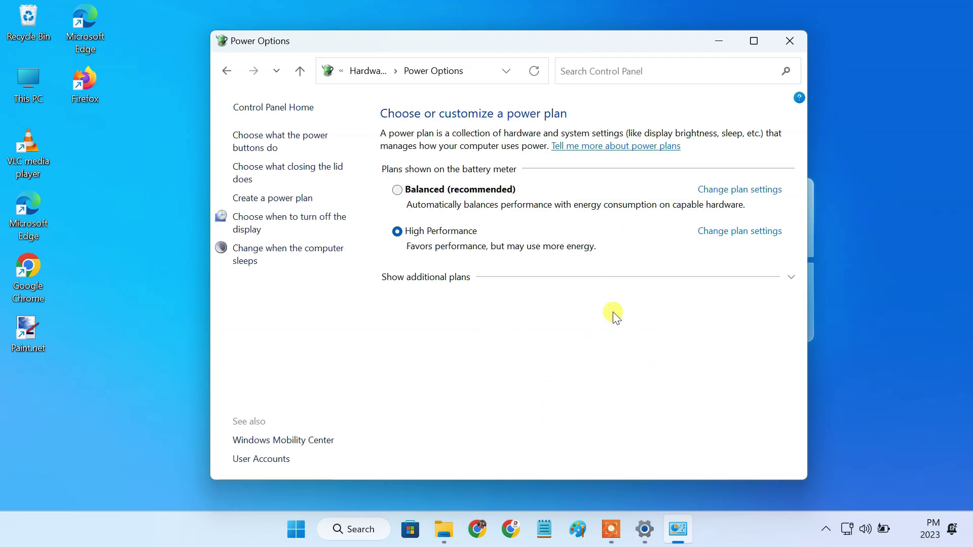
left_click(228, 72)
left_click(634, 463)
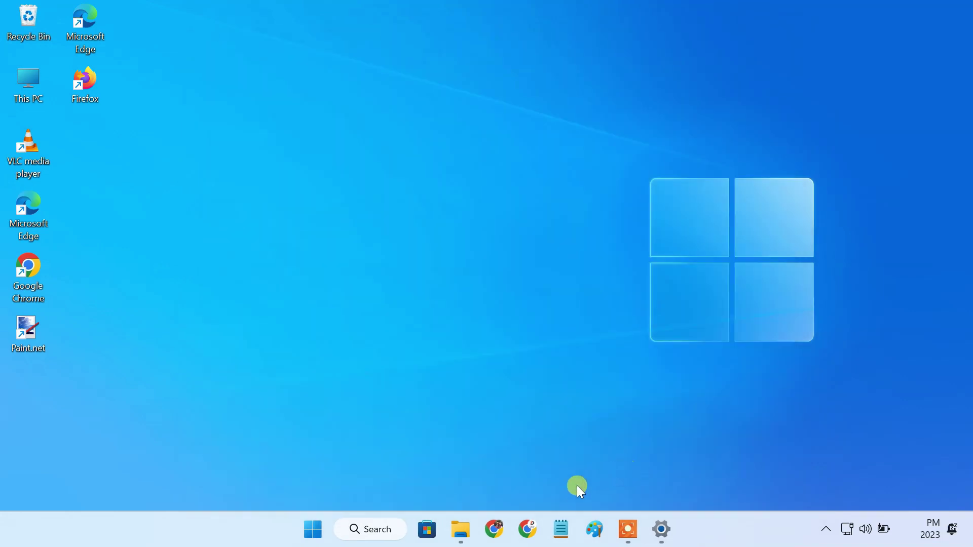
Open File Explorer and expand Libraries in the navigation pane.
left_click(461, 529)
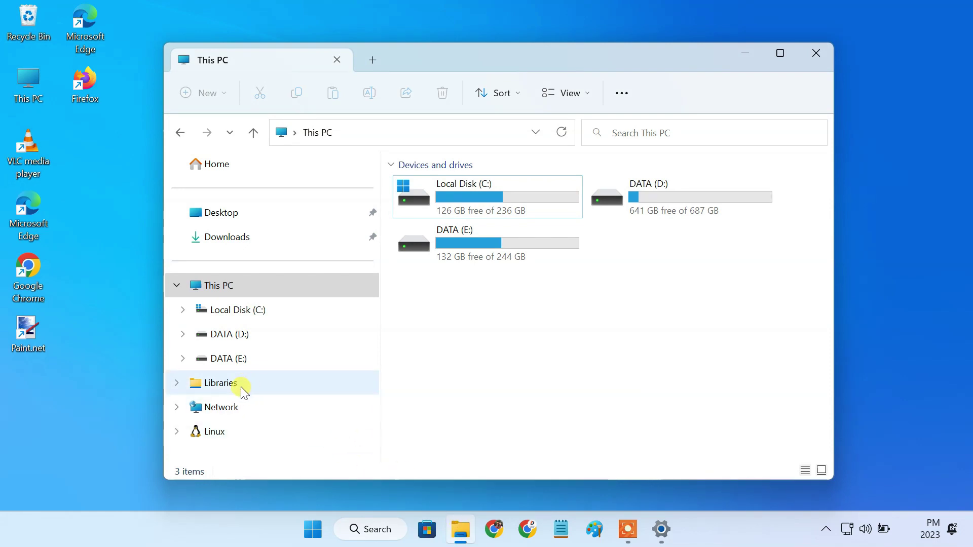
right_click(263, 451)
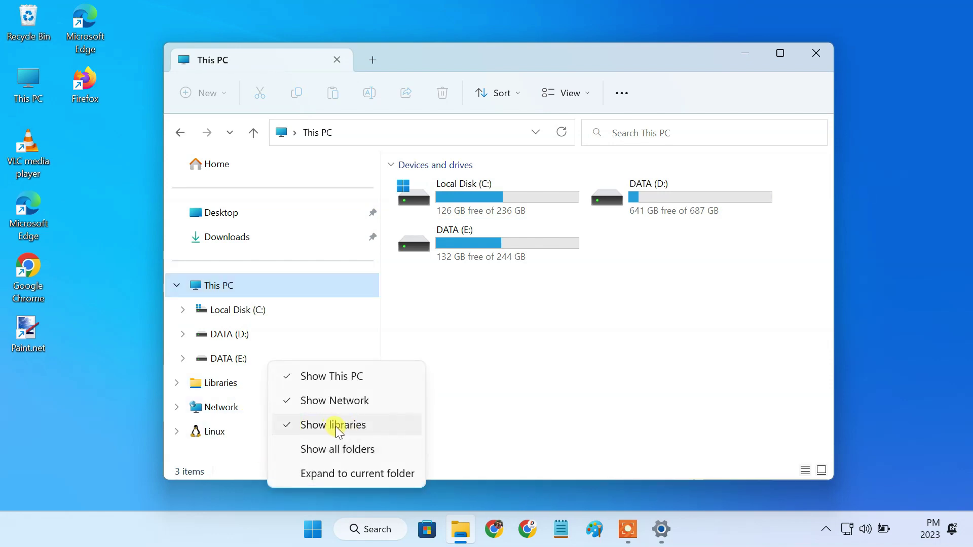
left_click(250, 451)
left_click(178, 383)
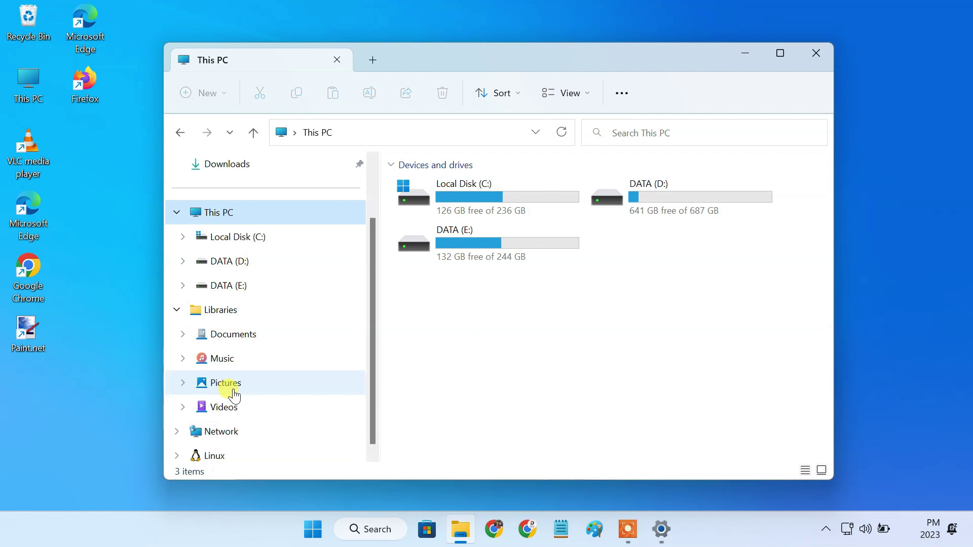
scroll(234, 394, "up", 1)
Copy all 26 files from Downloads\Music into the Music library.
left_click(249, 238)
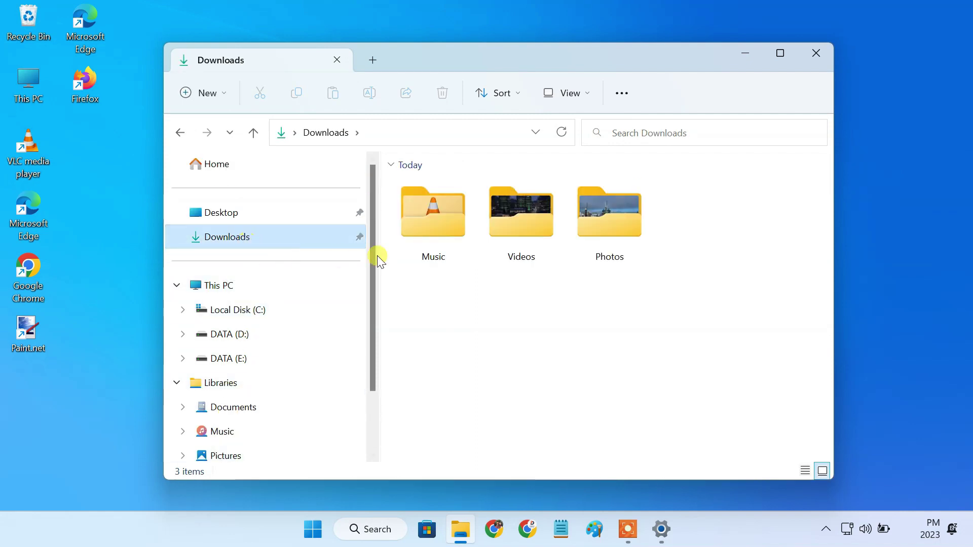
double_click(428, 246)
key("ctrl+a")
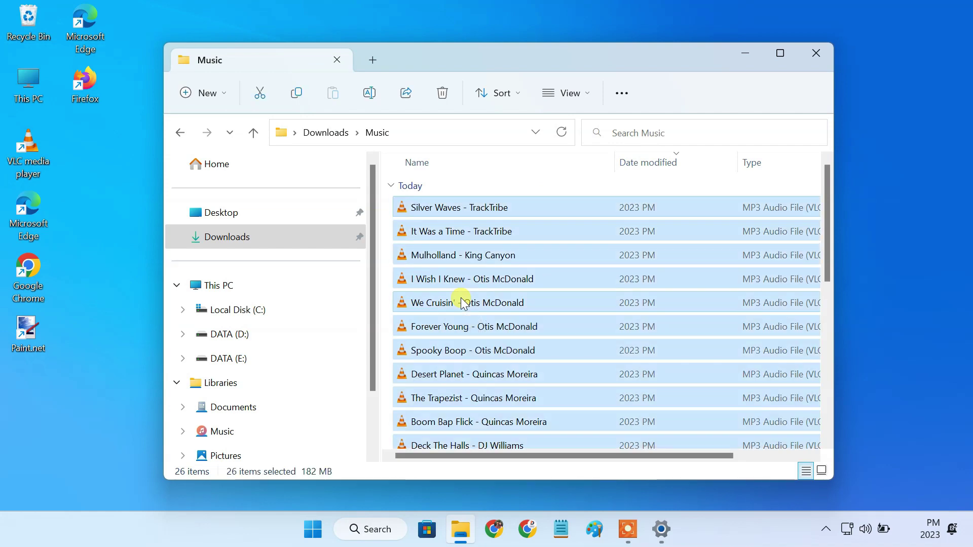
scroll(258, 401, "down", 1)
left_click(229, 361)
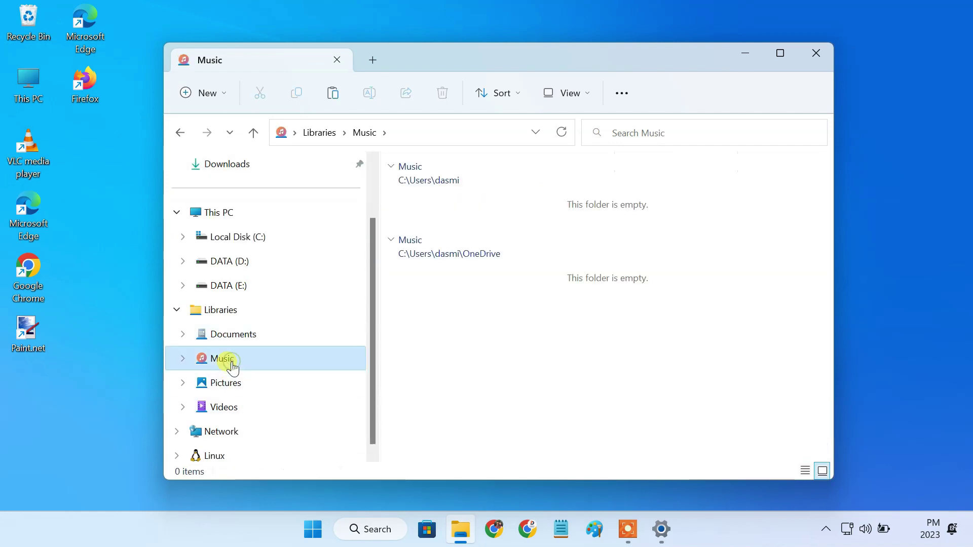
right_click(460, 207)
left_click(480, 228)
Copy all ten files from Downloads\Videos into the Videos library.
left_click(280, 167)
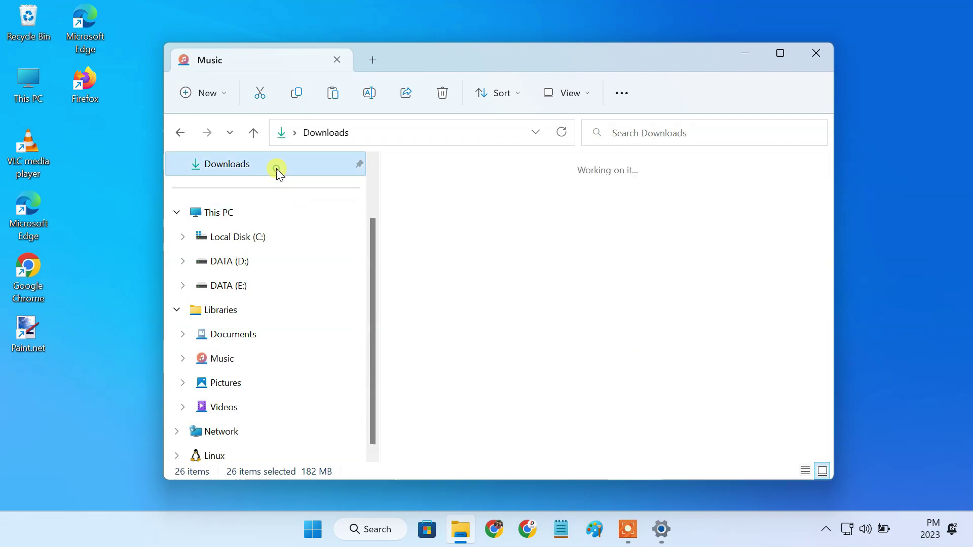
double_click(511, 232)
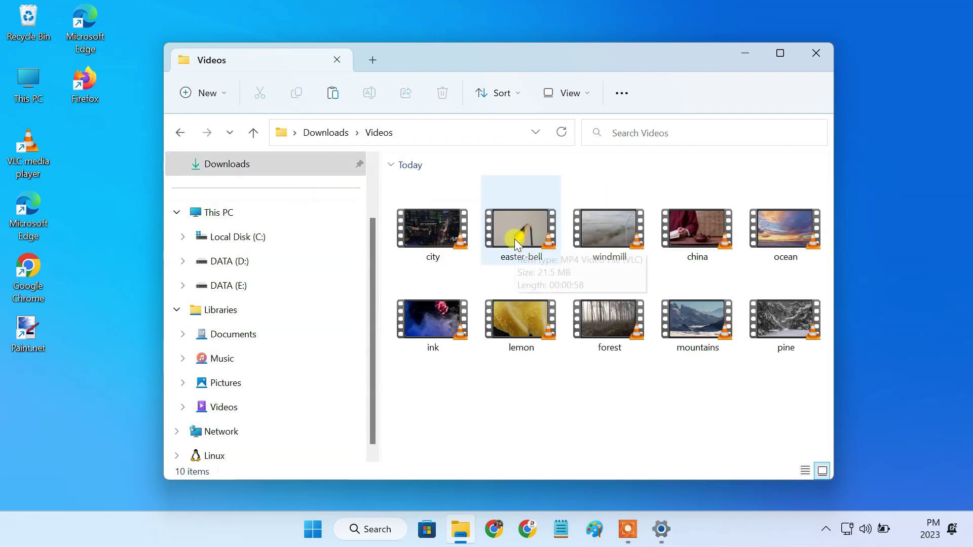
key("ctrl+a")
scroll(348, 343, "down", 1)
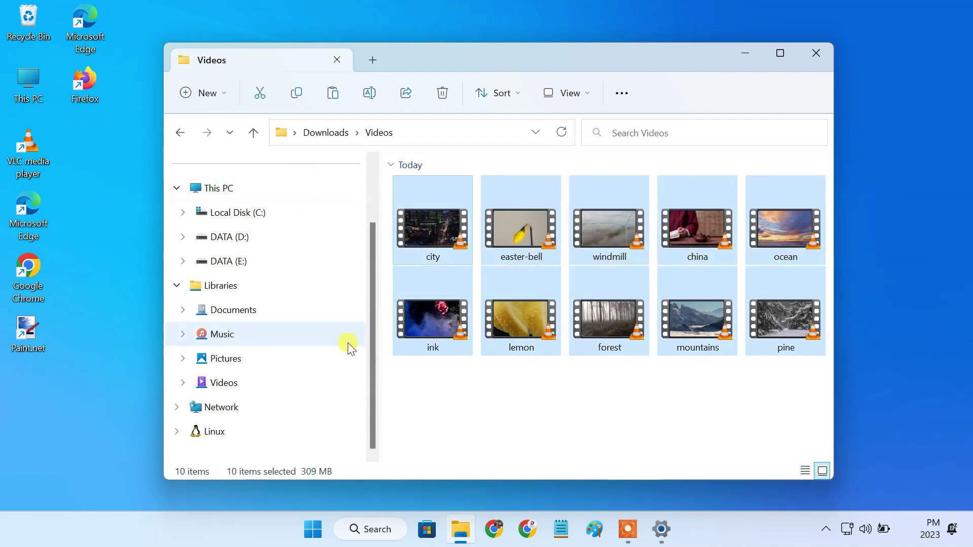
left_click(234, 385)
right_click(444, 293)
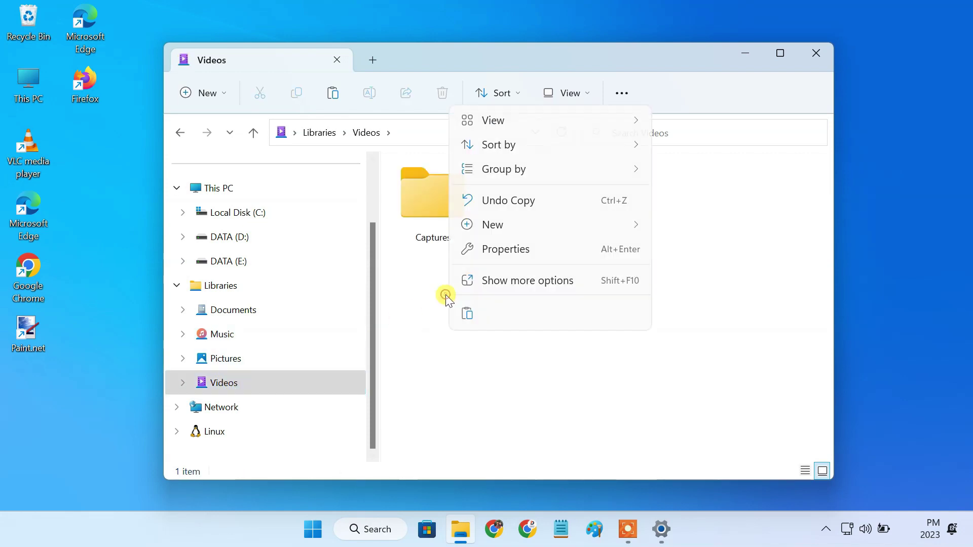
left_click(467, 315)
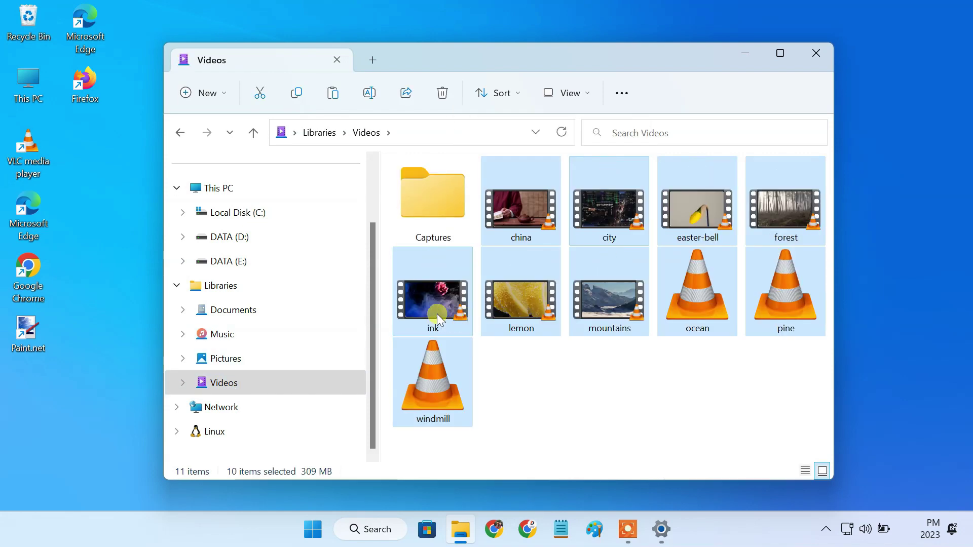
Copy all 14 photos from Downloads\Photos into the Pictures library.
scroll(343, 290, "up", 2)
left_click(291, 240)
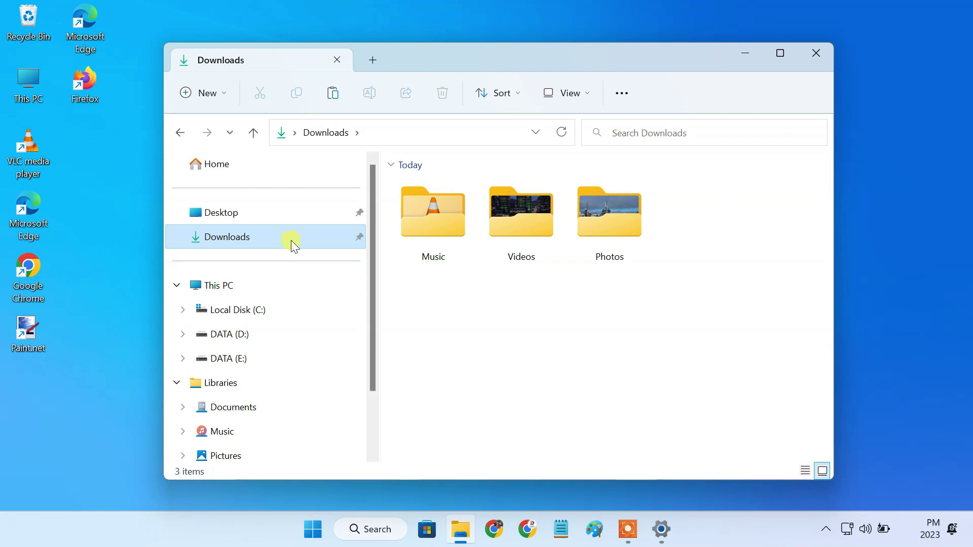
double_click(594, 238)
key("ctrl+a")
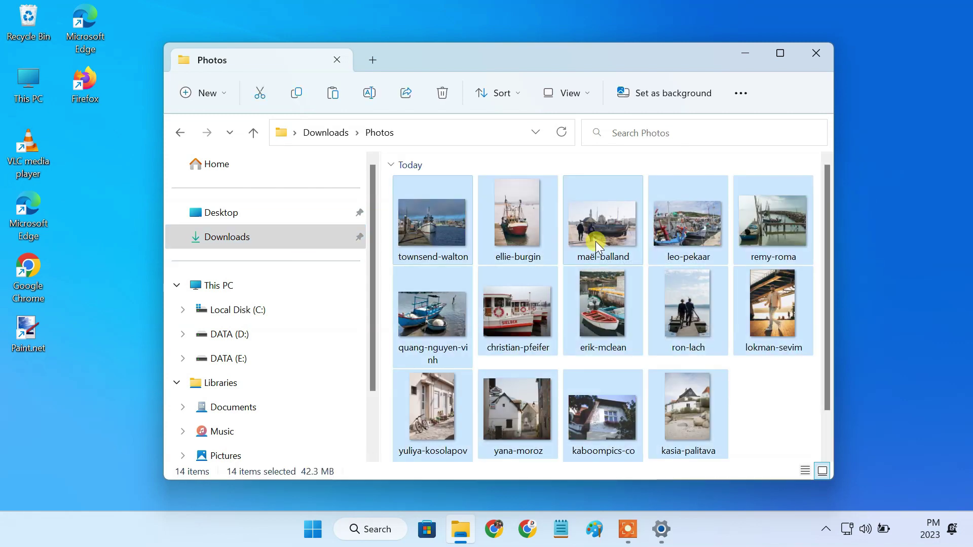
scroll(354, 362, "down", 2)
left_click(246, 360)
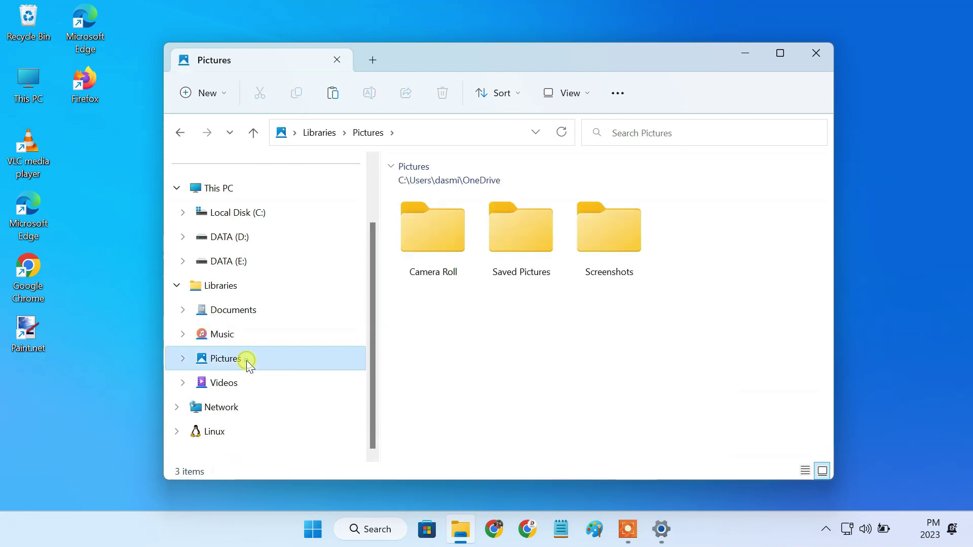
right_click(537, 344)
key("ctrl+v")
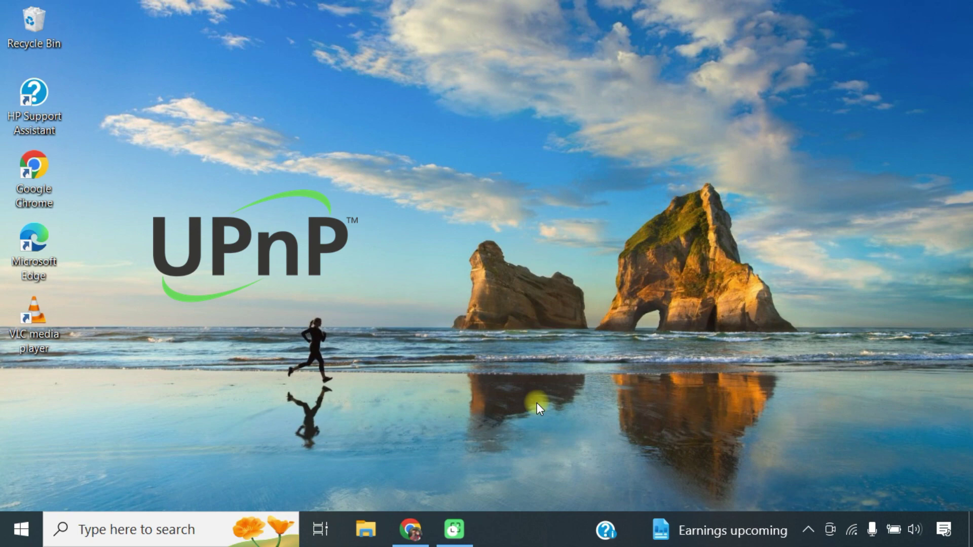
Bring up the VLC download page, highlight 'free and open source', and close Chrome.
left_click(410, 527)
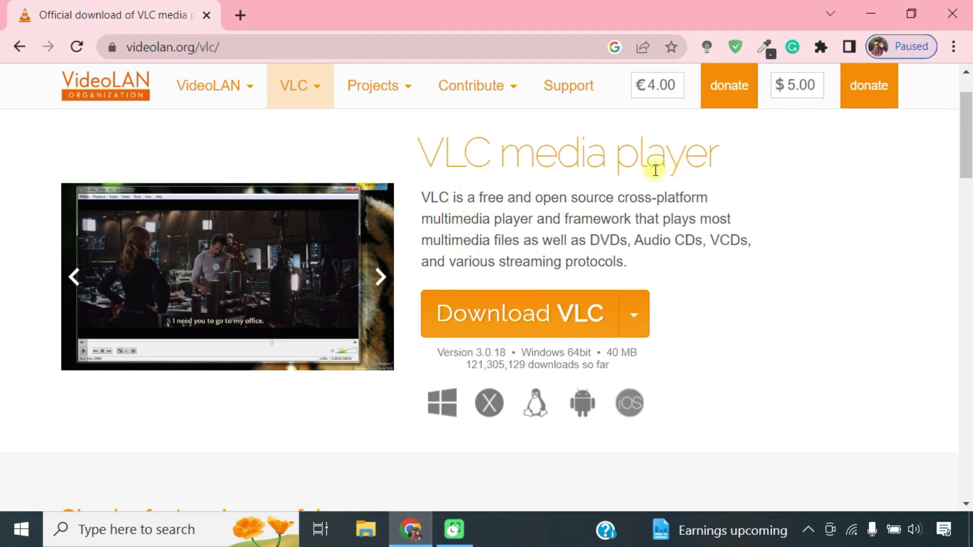
left_click_drag(479, 197, 618, 198)
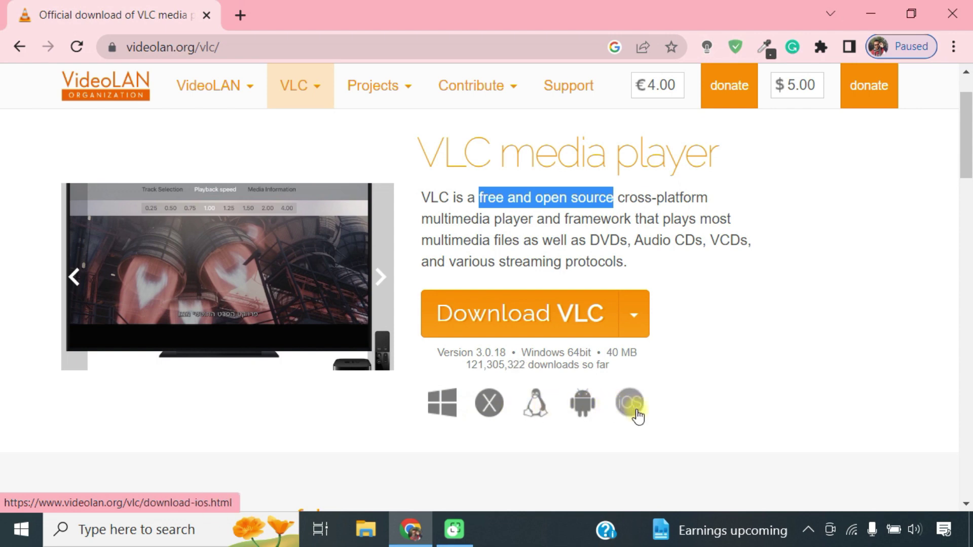
left_click(969, 6)
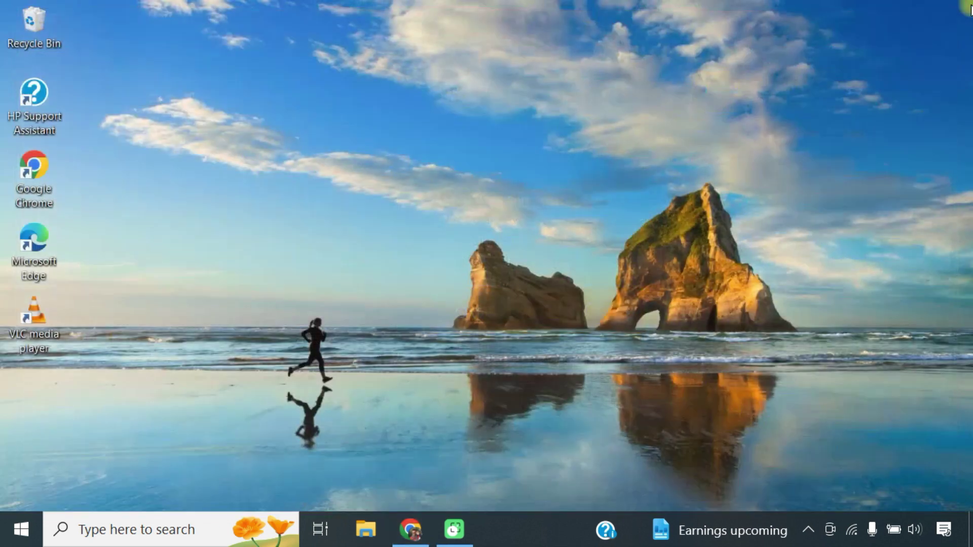
Launch VLC from the desktop, check the connected Wi-Fi network, and open VLC's View menu.
double_click(37, 330)
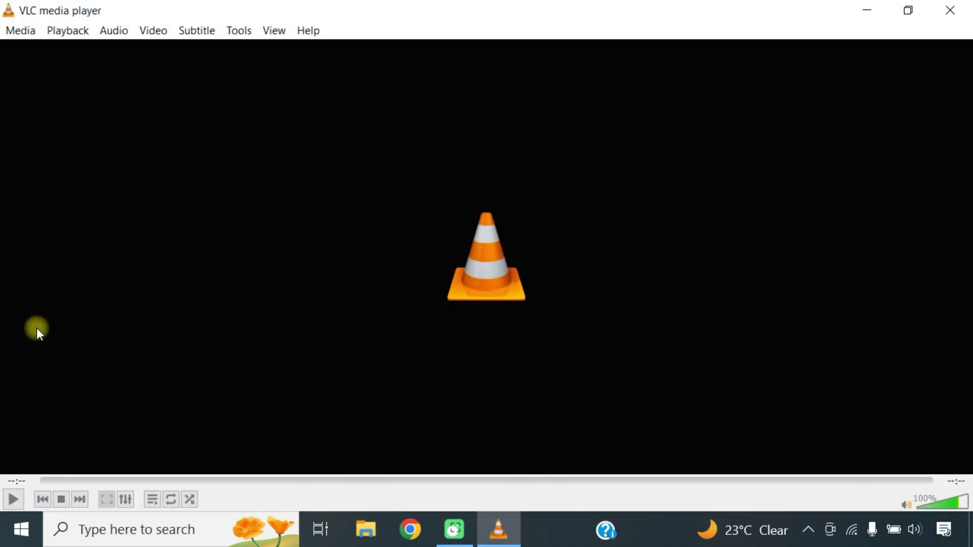
left_click(849, 520)
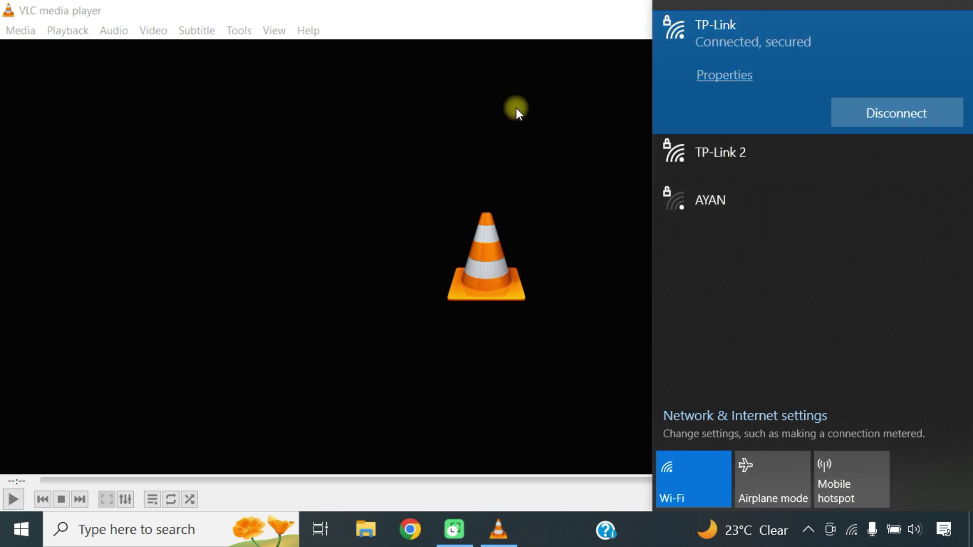
left_click(512, 108)
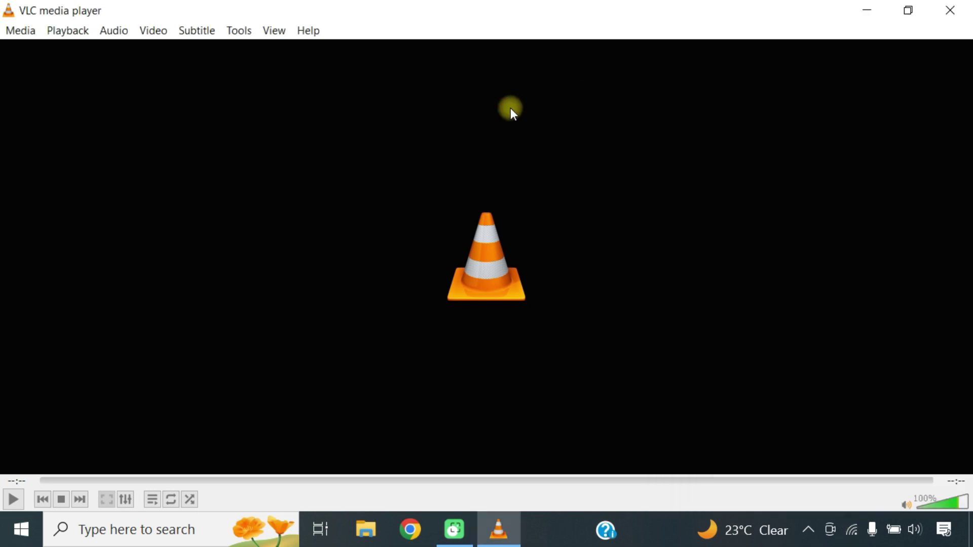
left_click(281, 32)
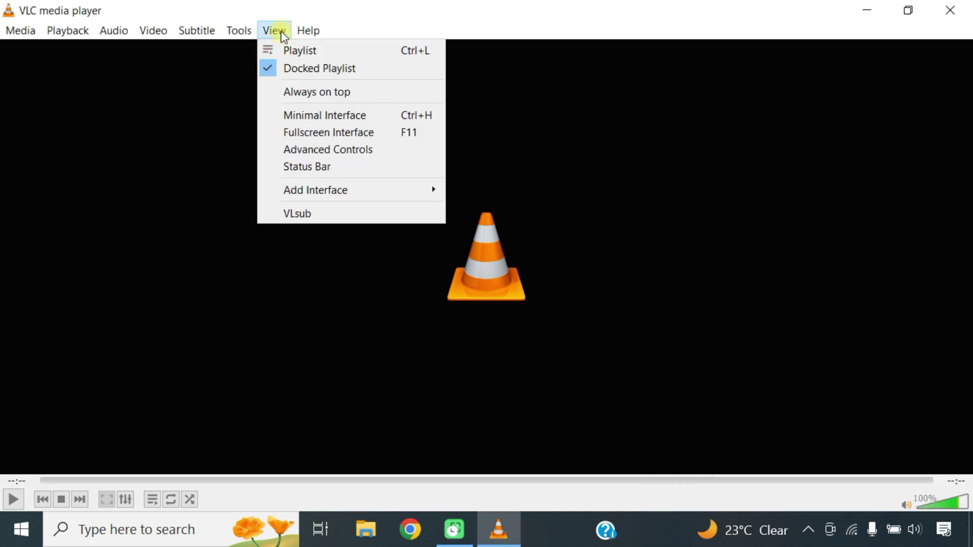
Show the playlist and open Windows 11 Media Server under Universal Plug'n'Play.
left_click(298, 53)
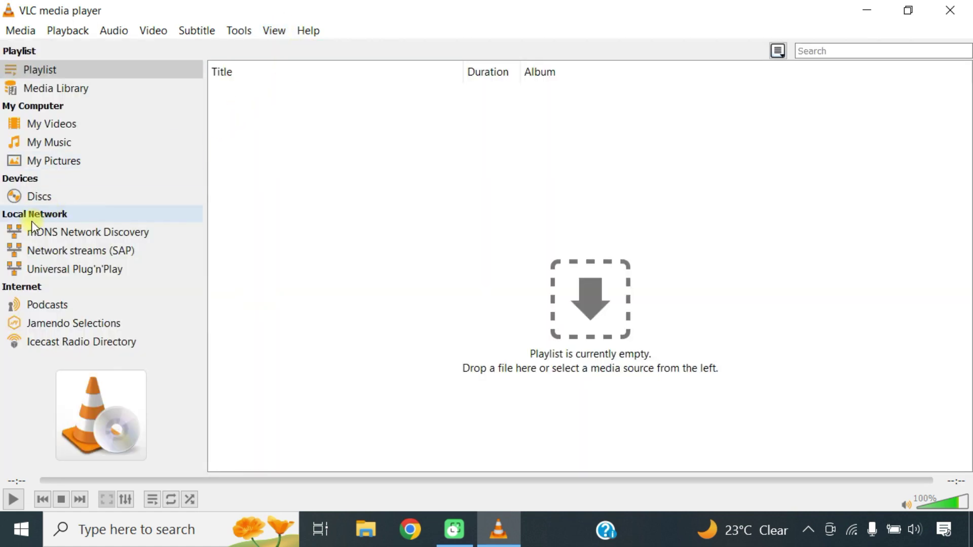
left_click(63, 273)
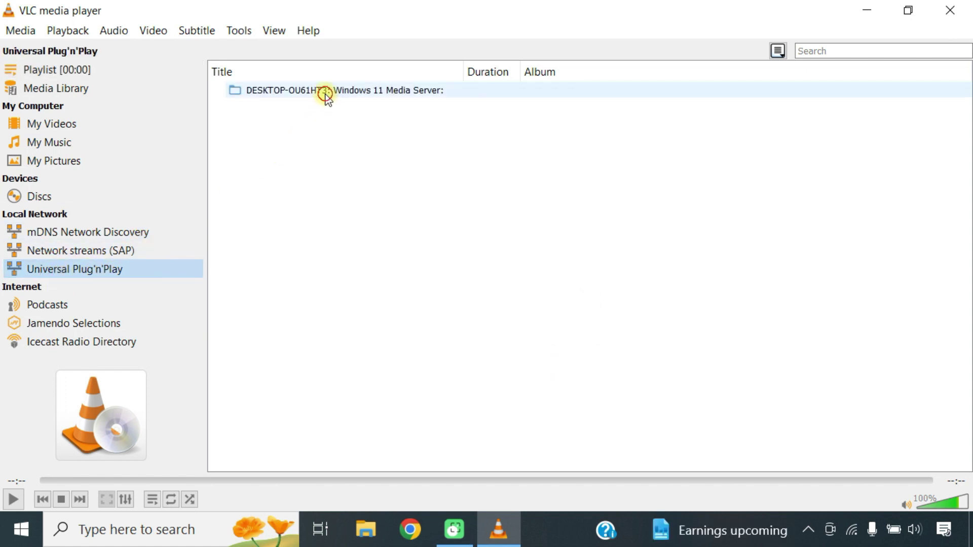
left_click(335, 91)
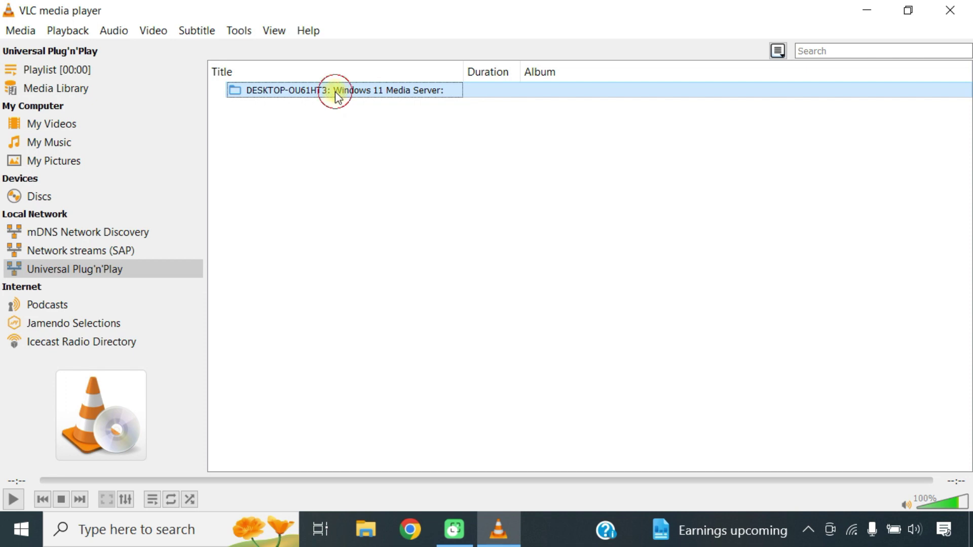
double_click(336, 91)
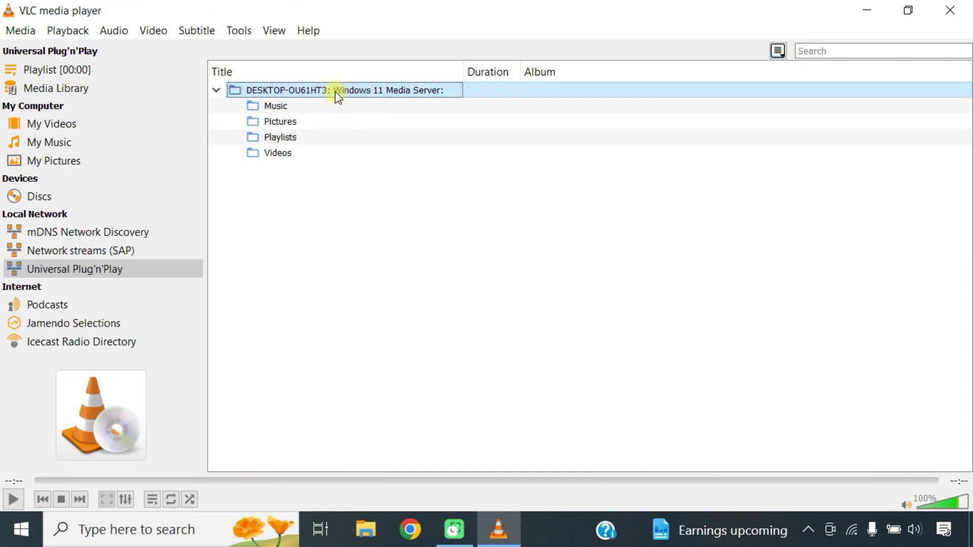
Browse the server's Music > All Music folder to list every song.
double_click(273, 106)
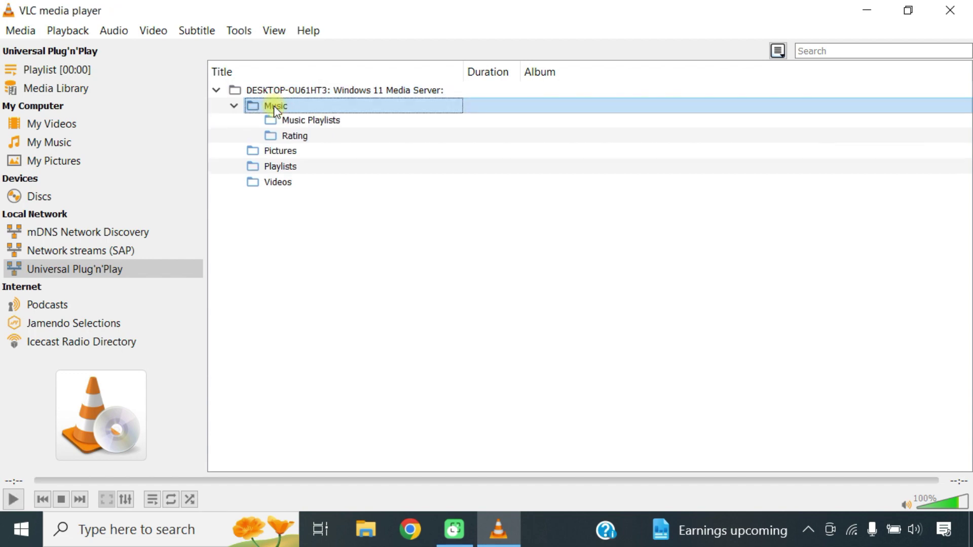
left_click(308, 170)
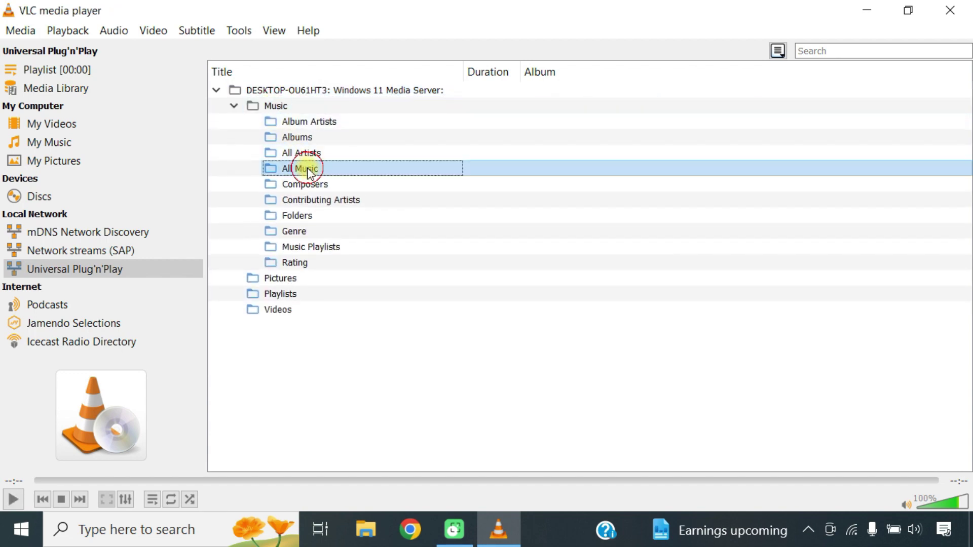
left_click(308, 169)
scroll(381, 284, "down", 3)
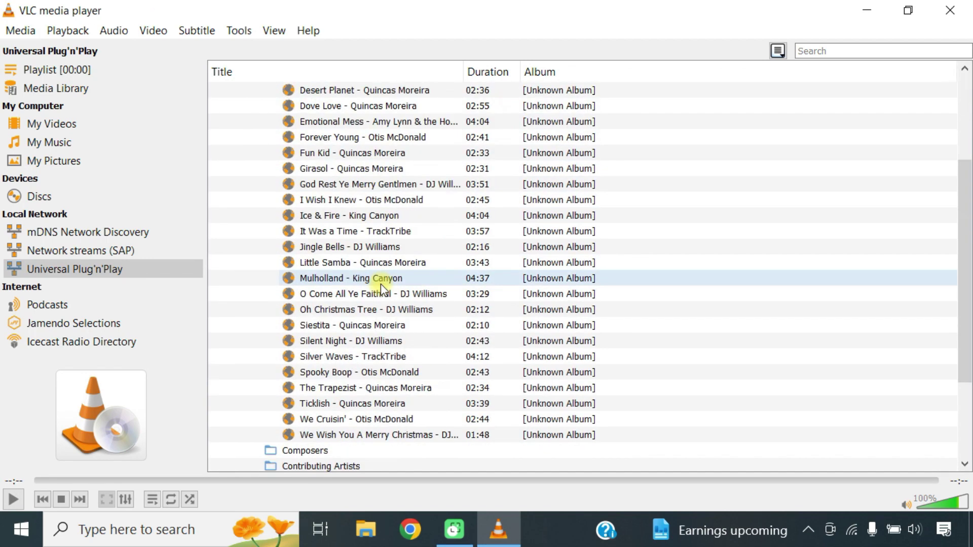
scroll(381, 284, "up", 3)
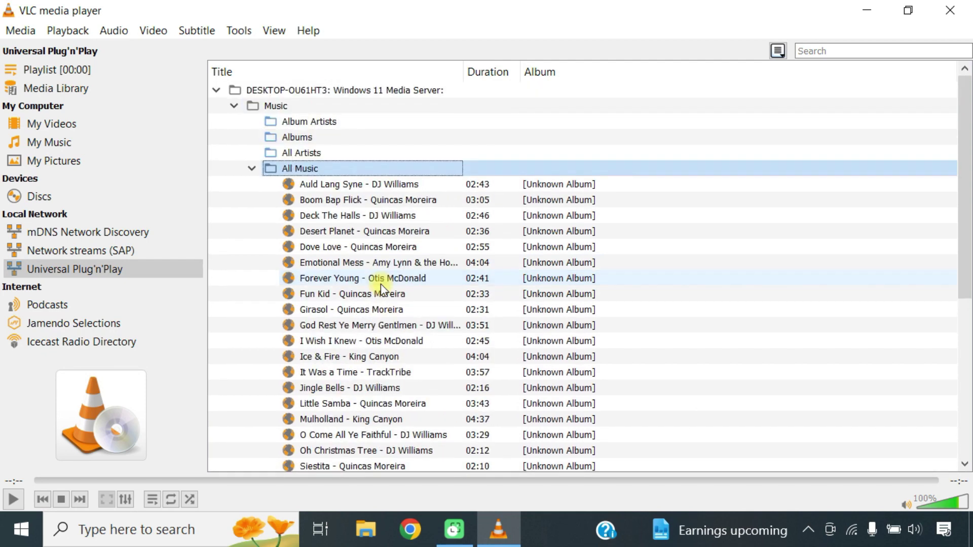
left_click(234, 106)
List All Pictures, then play the mountains video from Videos > All Videos.
double_click(278, 123)
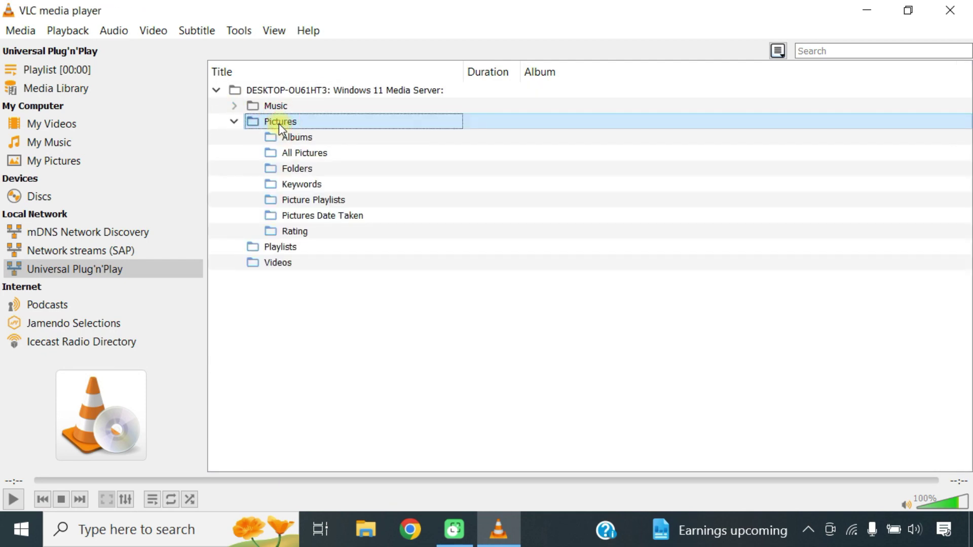
double_click(299, 153)
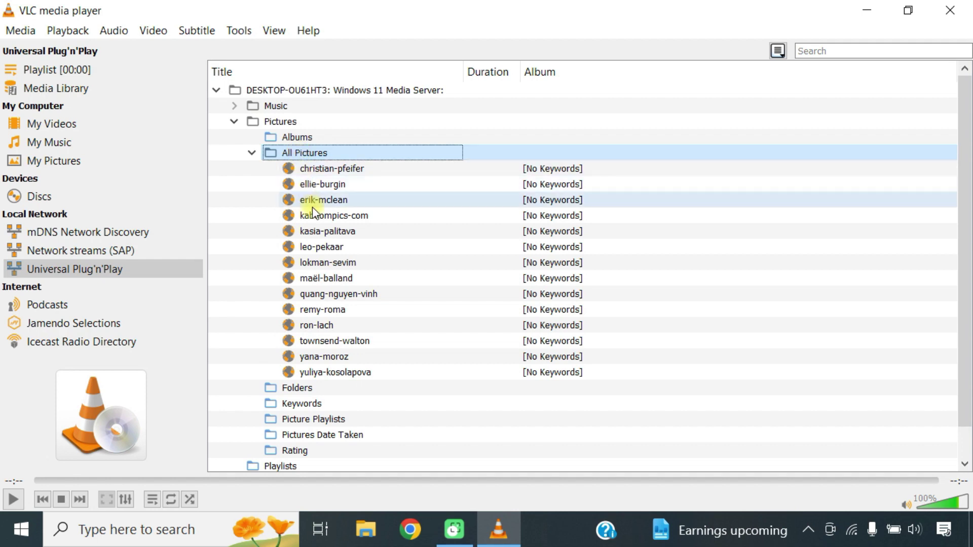
left_click(236, 122)
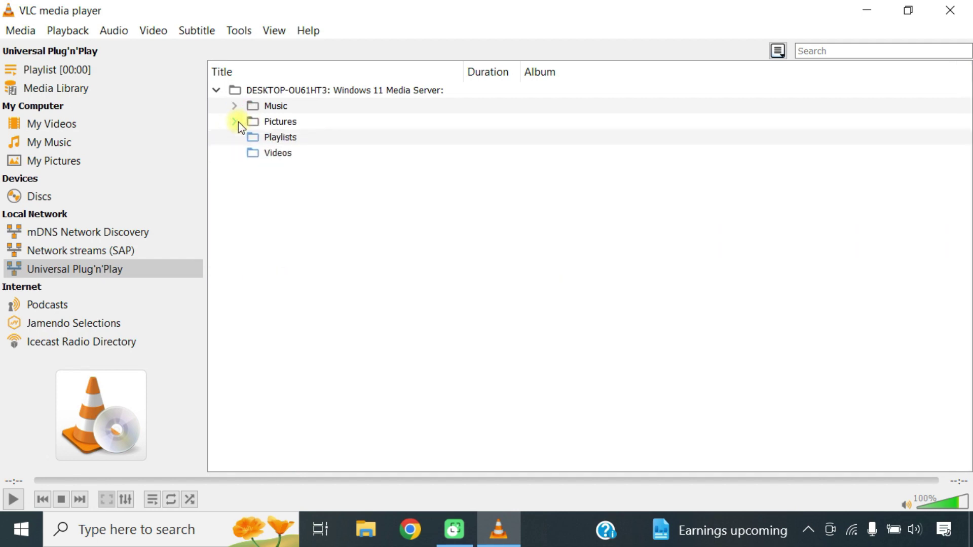
double_click(264, 154)
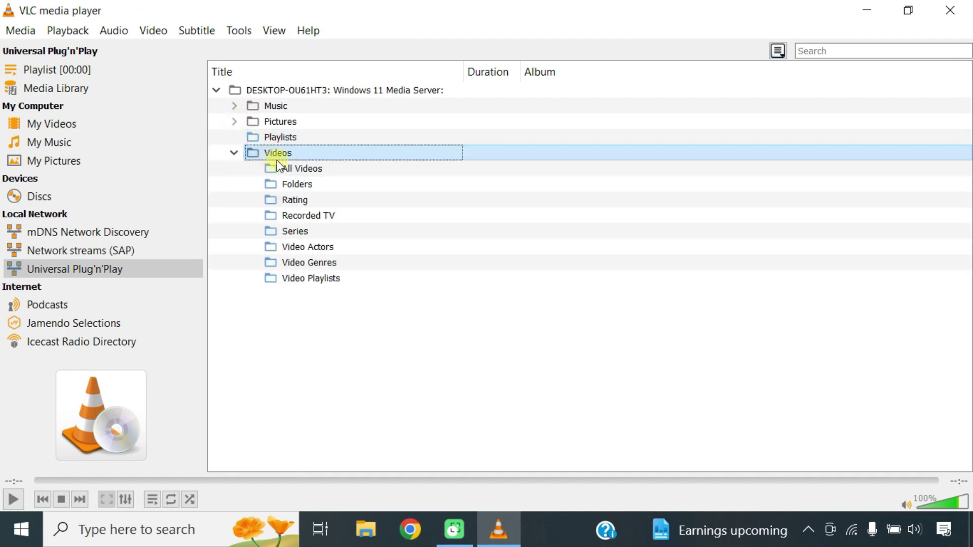
double_click(302, 167)
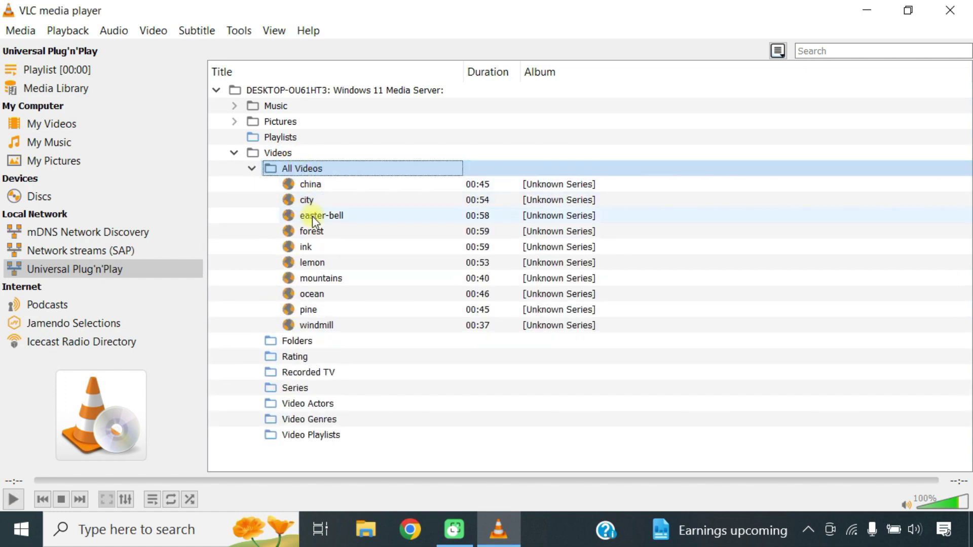
double_click(326, 278)
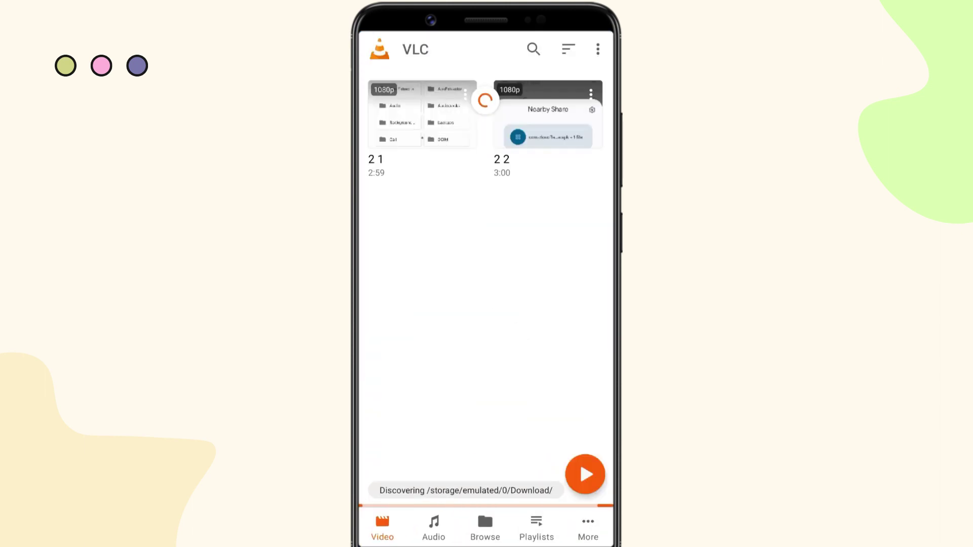
In VLC for Android, browse to Windows 11 Media Server > Videos > All Videos.
left_click(485, 527)
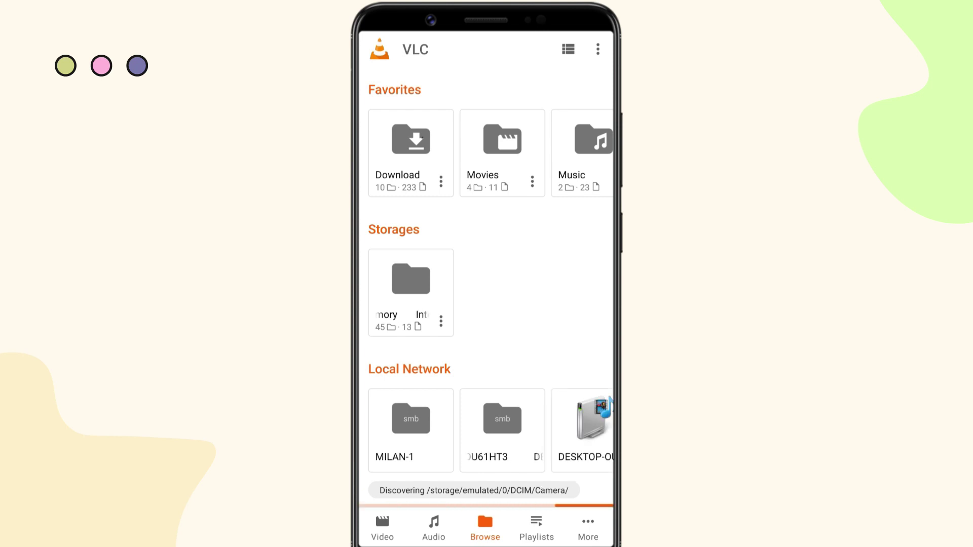
scroll(486, 430, "right", 1)
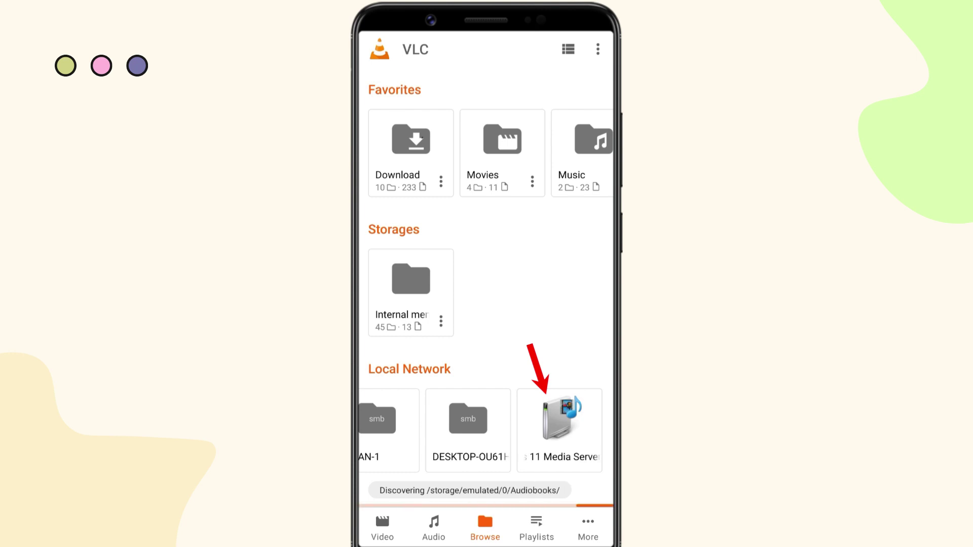
left_click(468, 430)
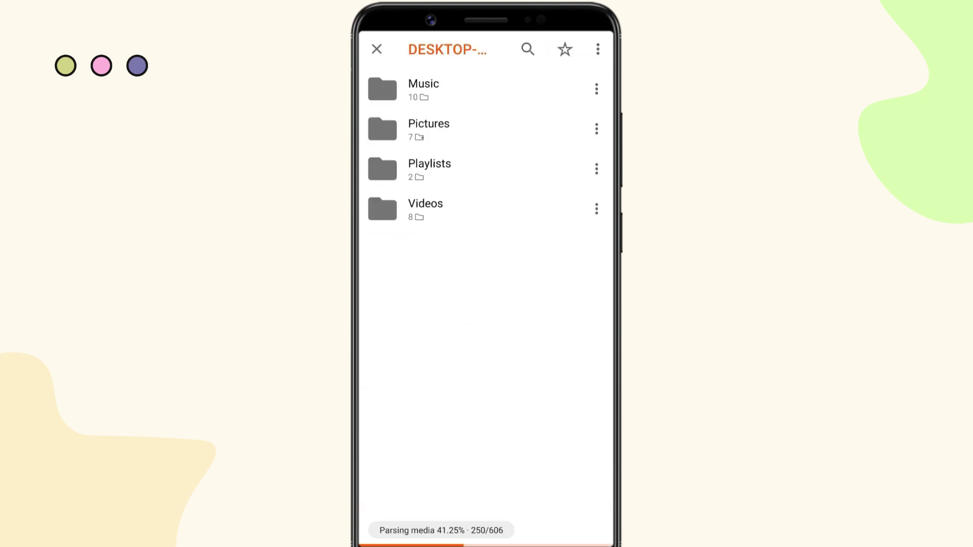
left_click(426, 208)
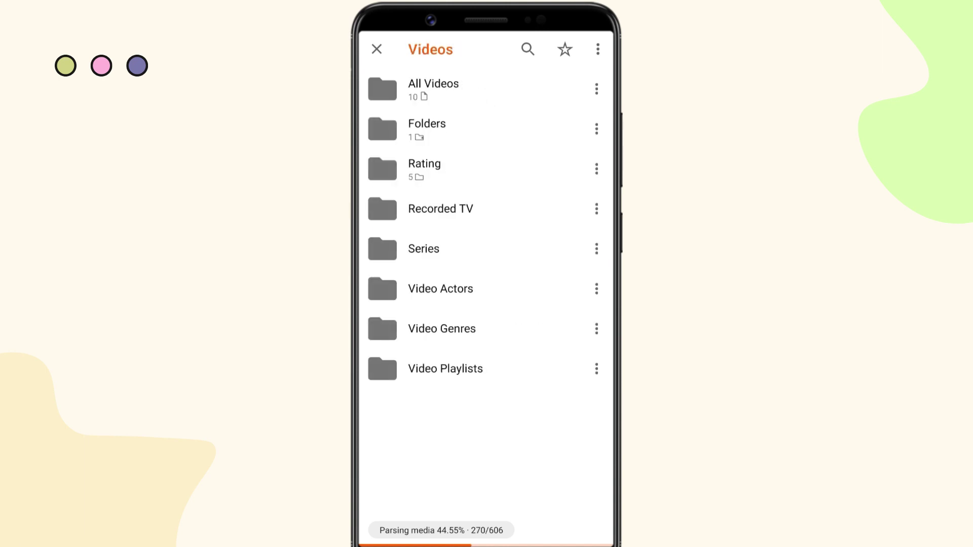
left_click(433, 85)
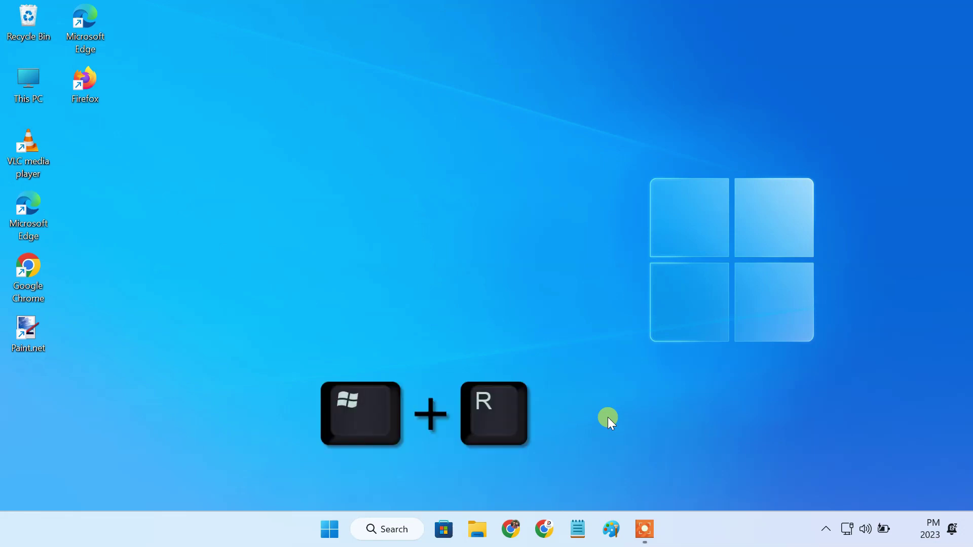
Run services.msc from the Run dialog, replacing the old command.
key("super+r")
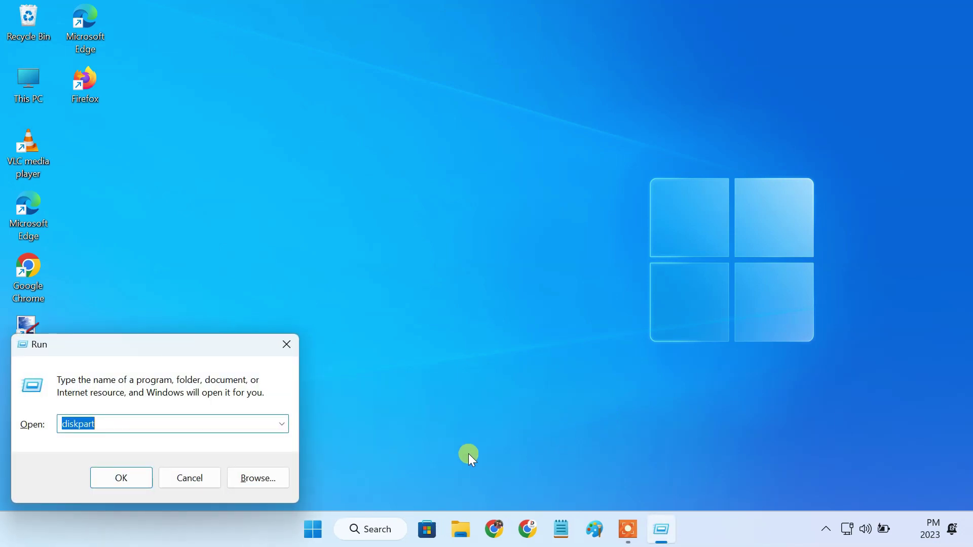
key("BackSpace")
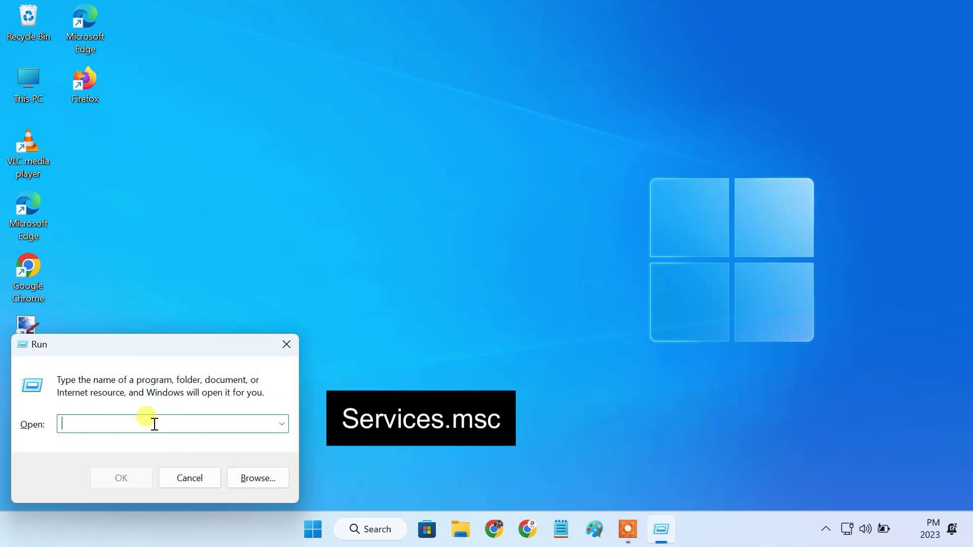
type("services")
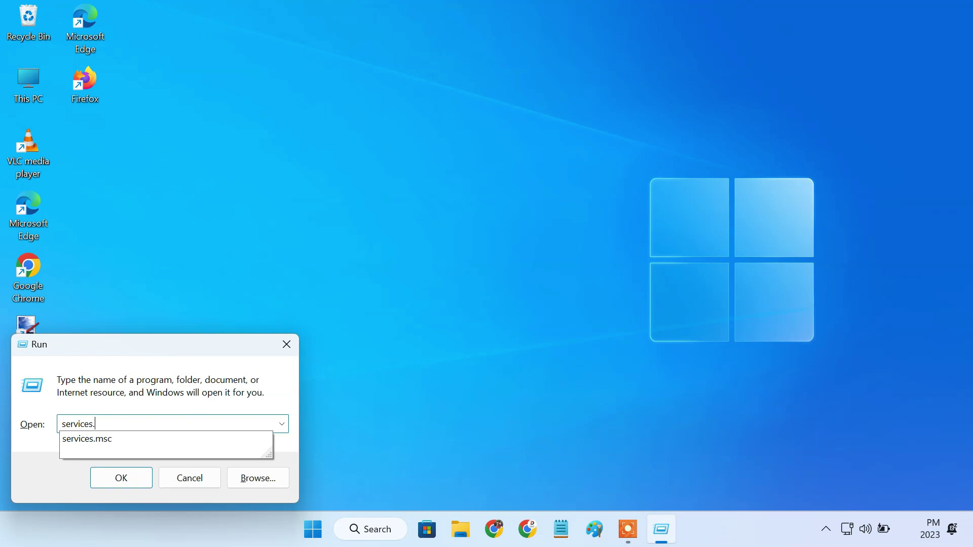
type(".msc")
left_click(113, 479)
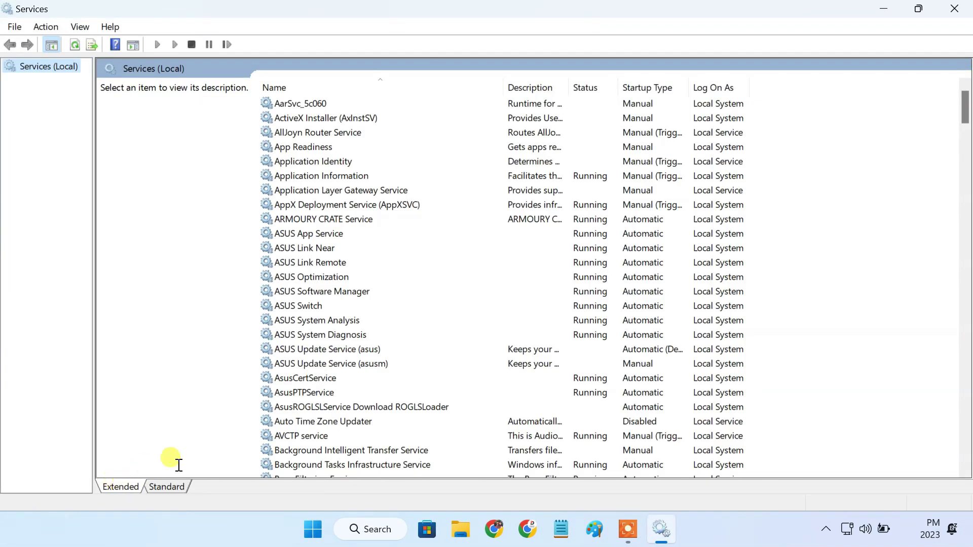
Set Windows Media Player Network Sharing Service to Manual, stop it, and apply the change.
left_click_drag(965, 119, 968, 446)
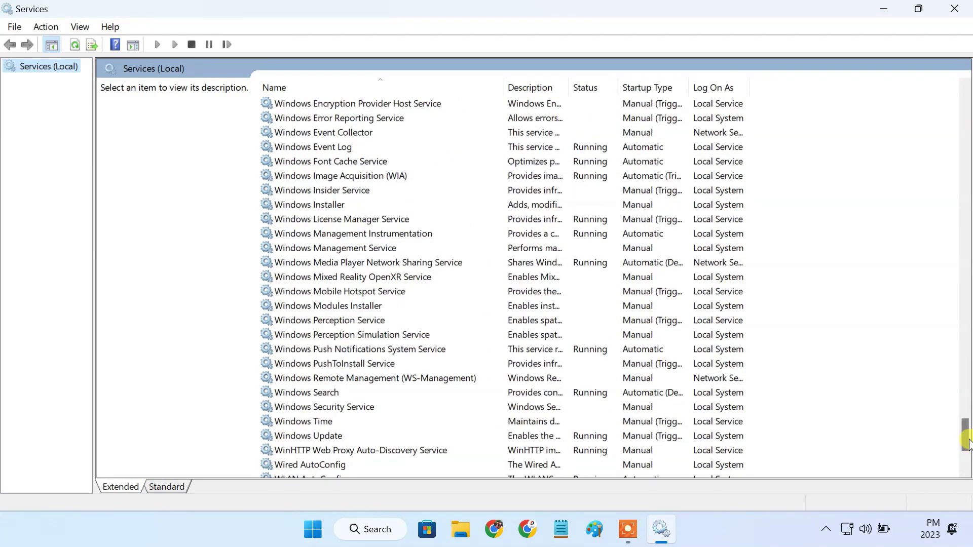
left_click(462, 263)
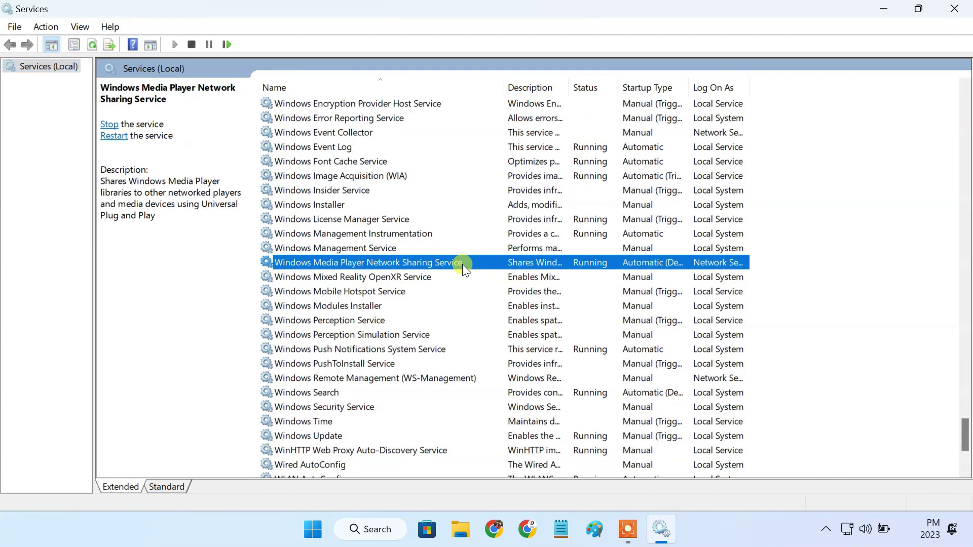
double_click(462, 263)
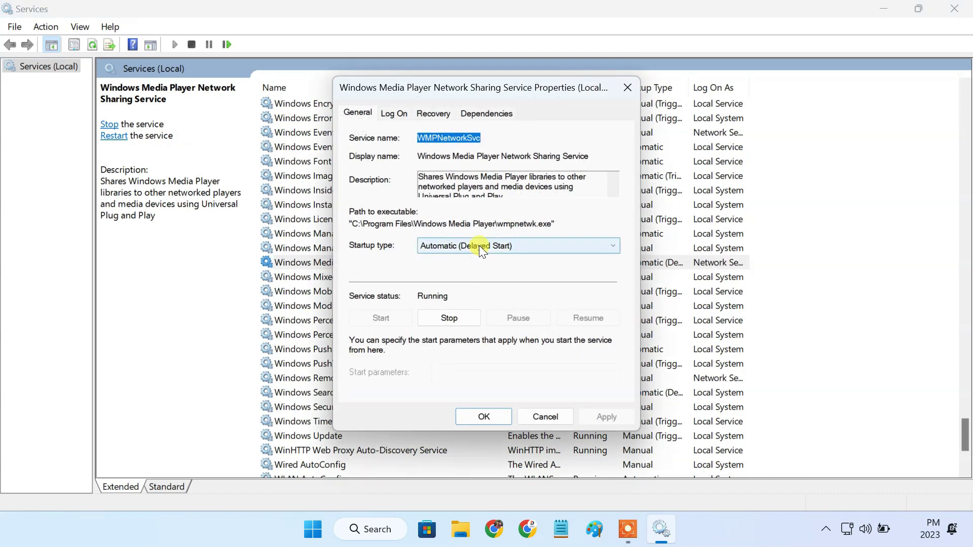
left_click(479, 245)
left_click(464, 278)
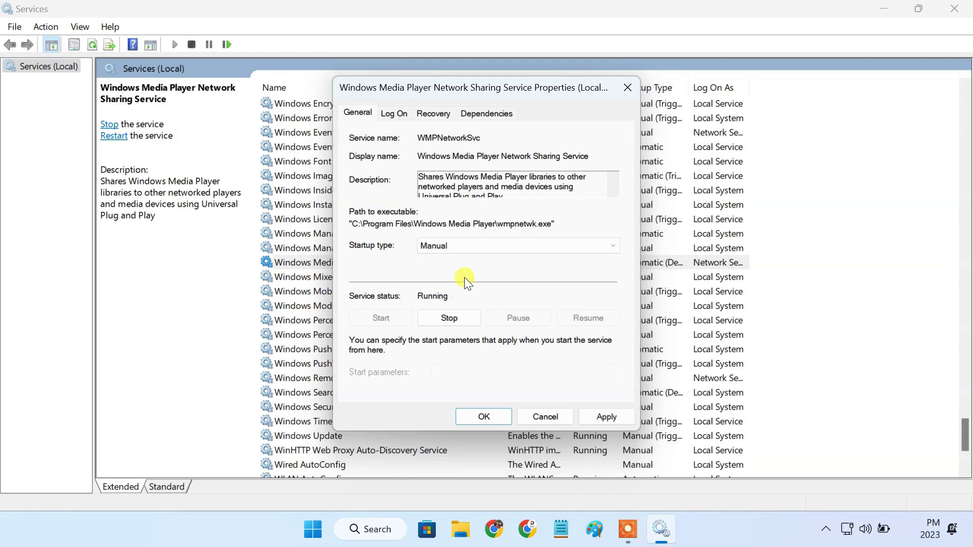
left_click(463, 320)
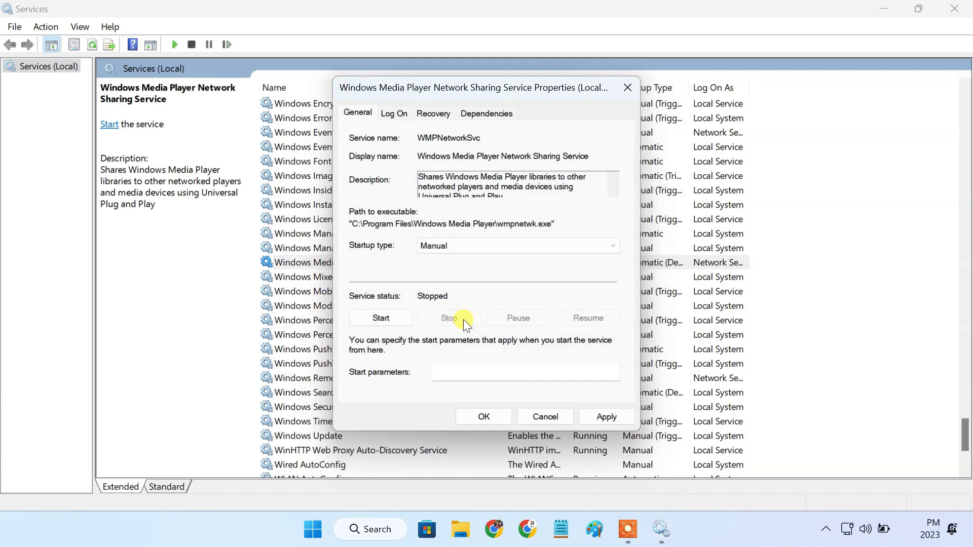
left_click(618, 417)
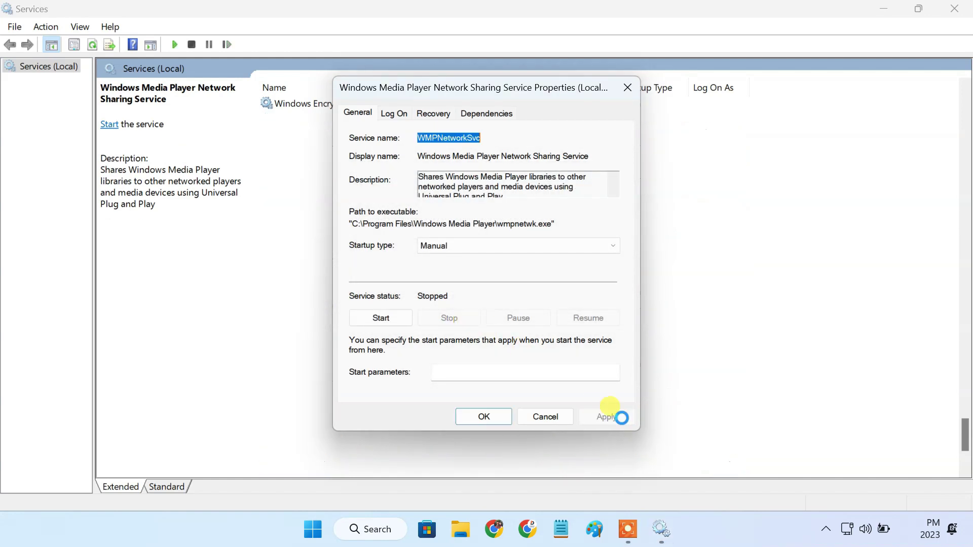
left_click(497, 415)
Close Services, then search Settings for 'media streaming' and open Media streaming options.
left_click(955, 7)
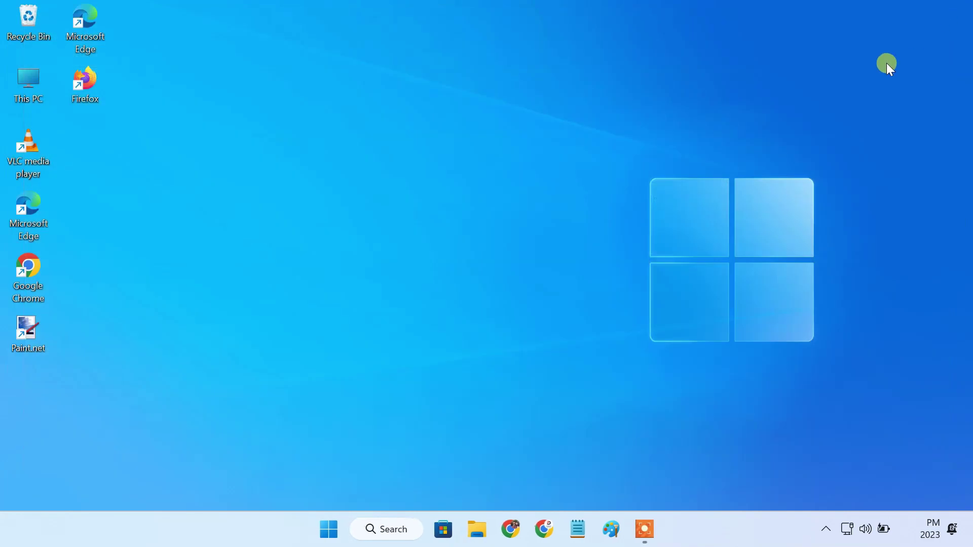
left_click(328, 529)
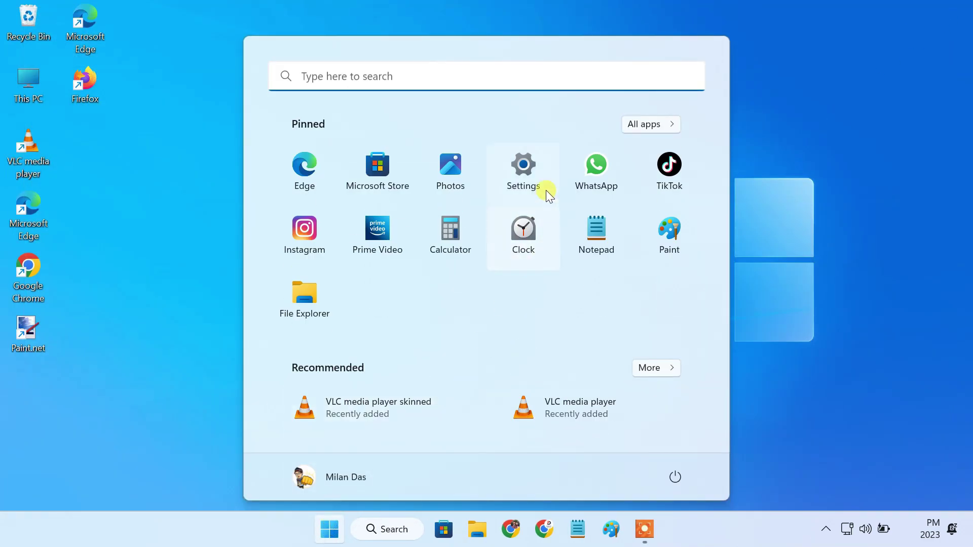
left_click(543, 182)
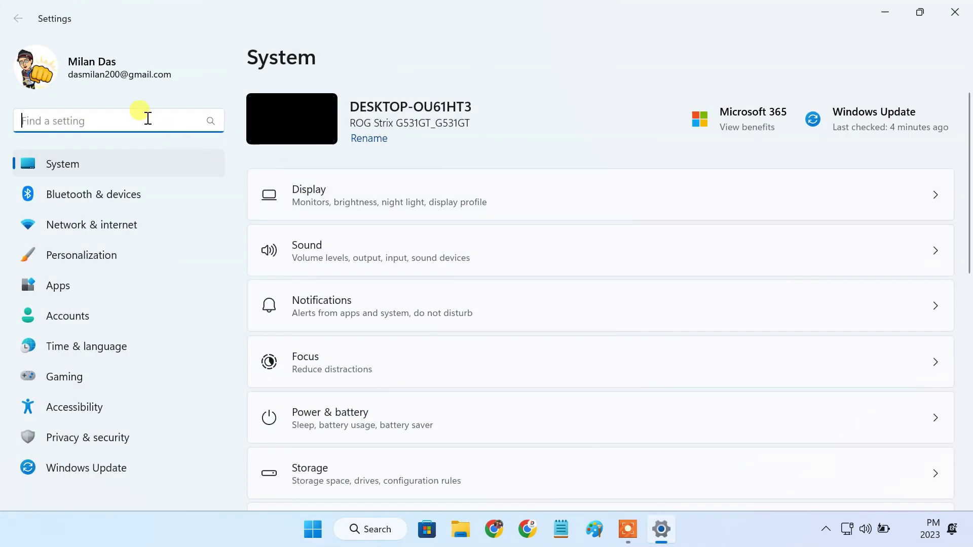
type("media streaming")
left_click(154, 150)
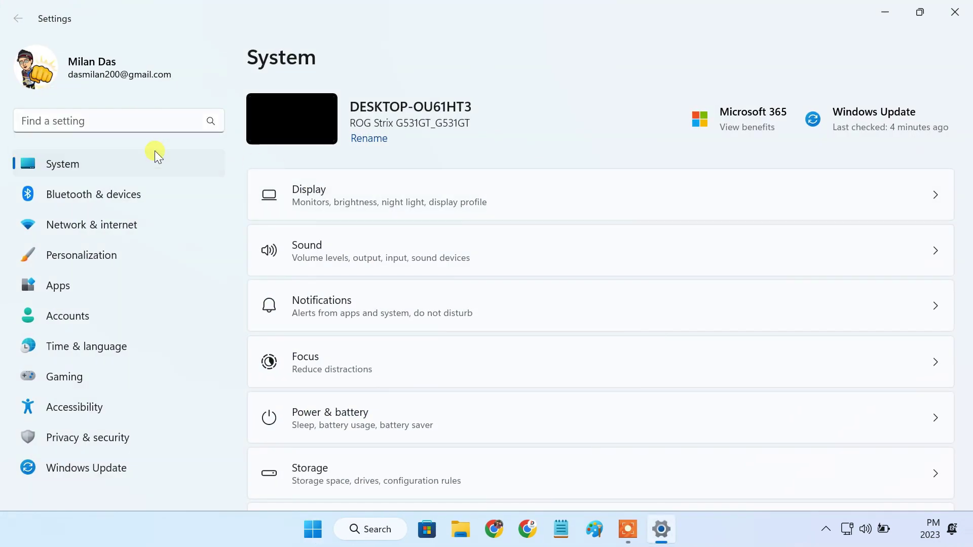